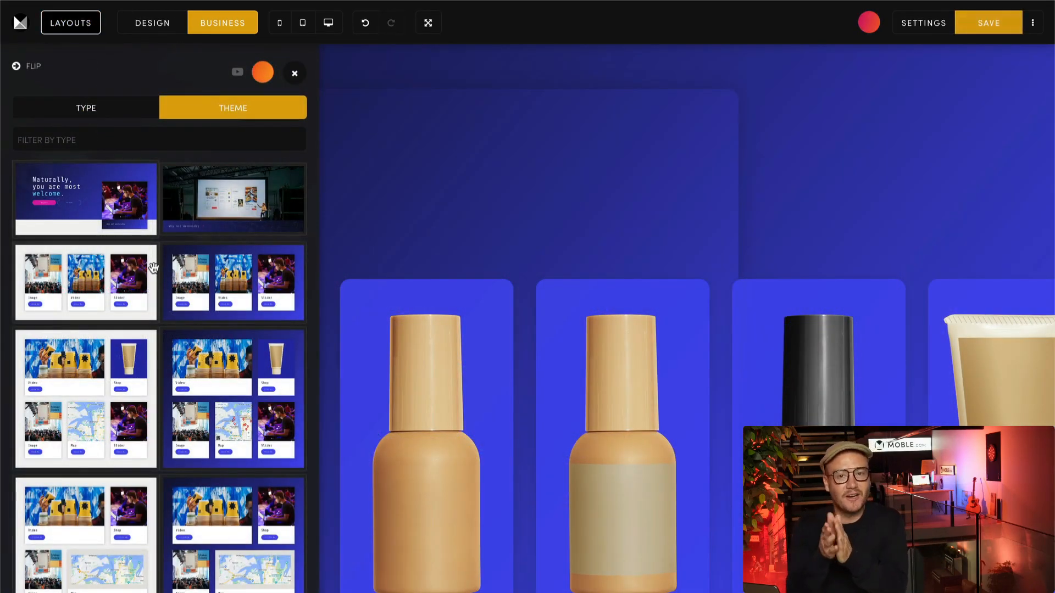
Add the dark blue Cameras layout with the product grid from the theme layouts to the page and close the layout library
scroll(153, 268, "down", 5)
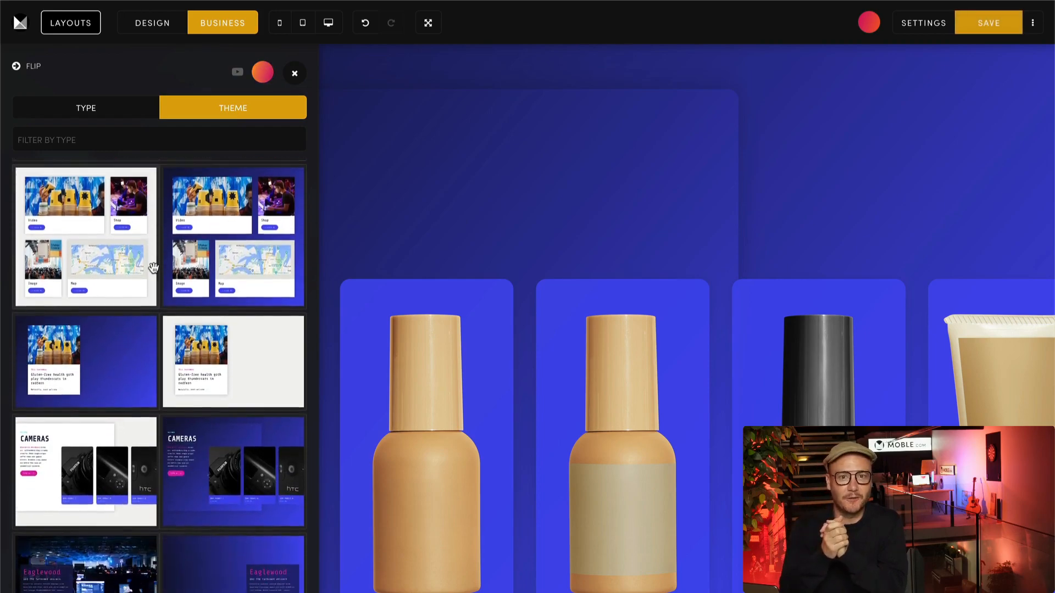
scroll(153, 267, "down", 5)
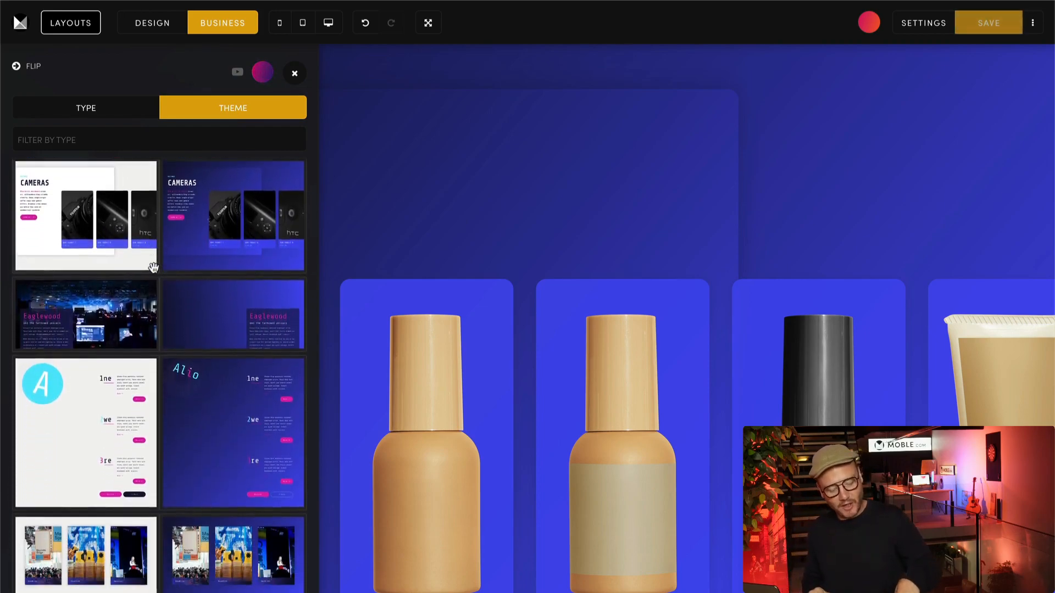
scroll(153, 267, "down", 5)
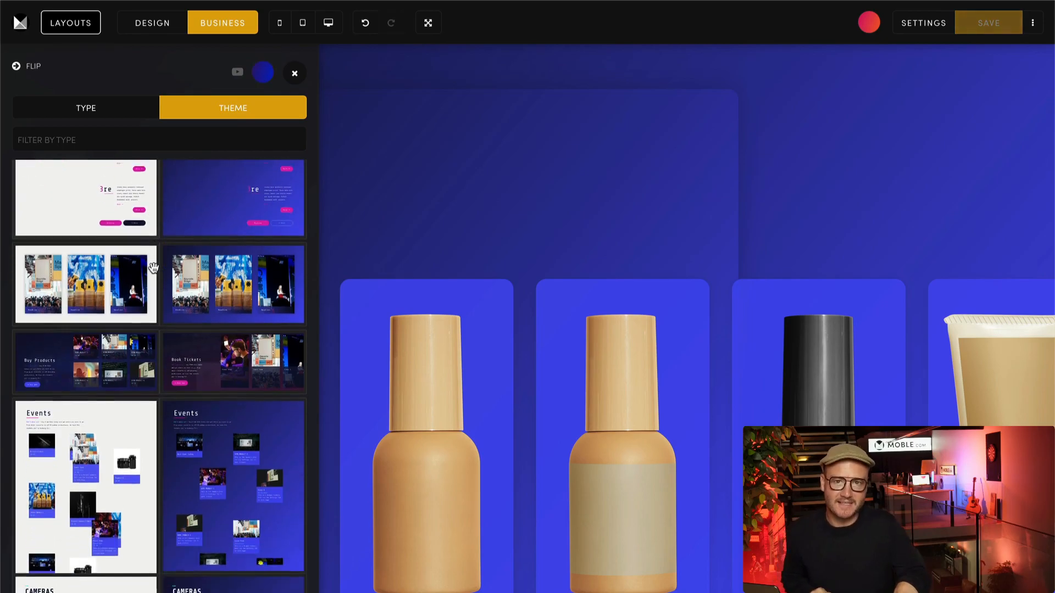
scroll(153, 267, "down", 5)
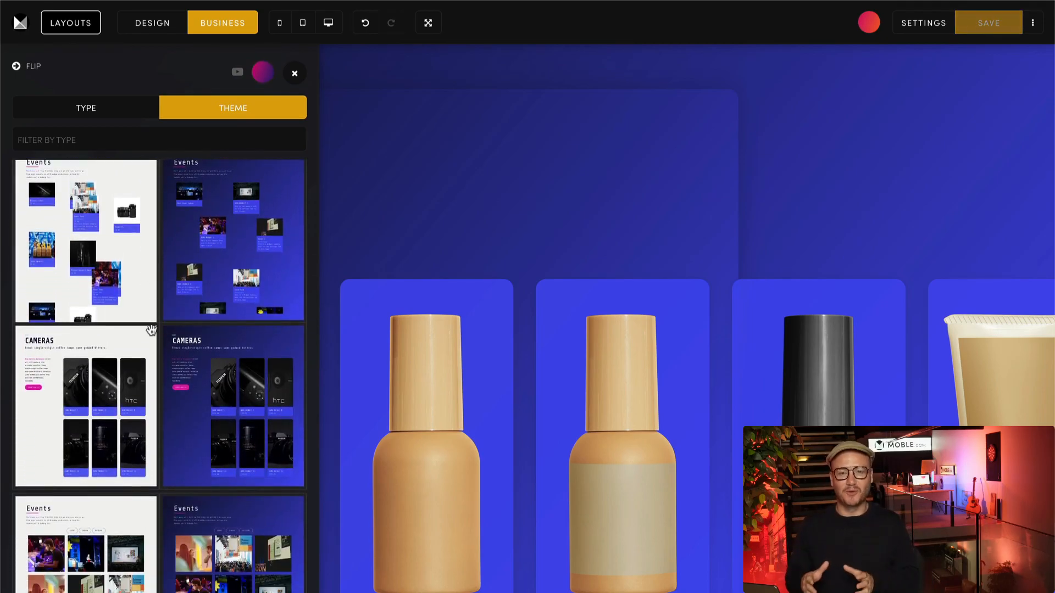
left_click(202, 356)
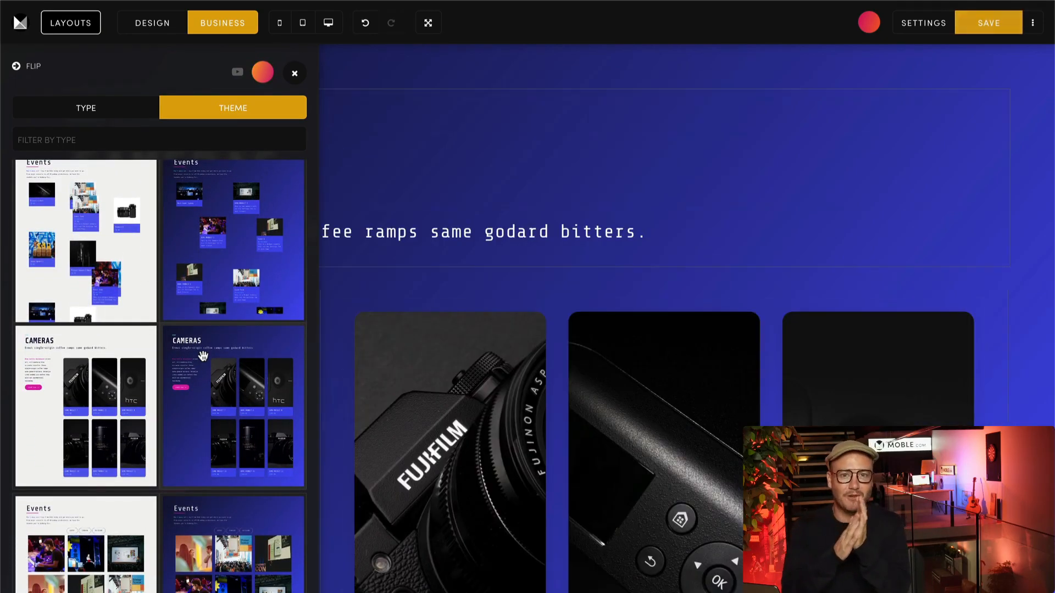
left_click(295, 74)
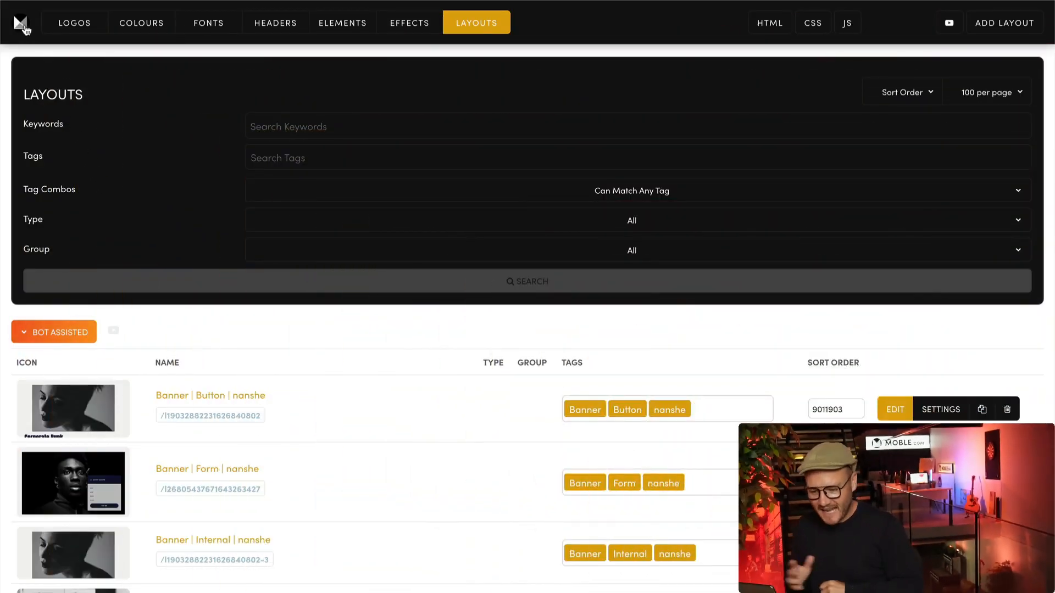
Go to the Layouts list in the Styles area and look through the website's installed layouts and their thumbnails
left_click(22, 25)
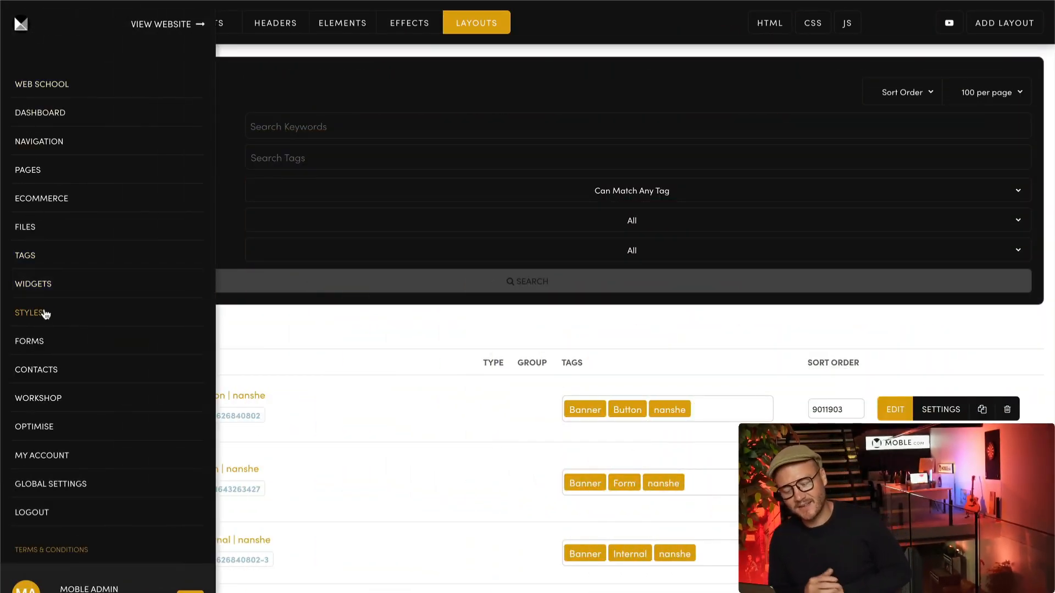
left_click(226, 319)
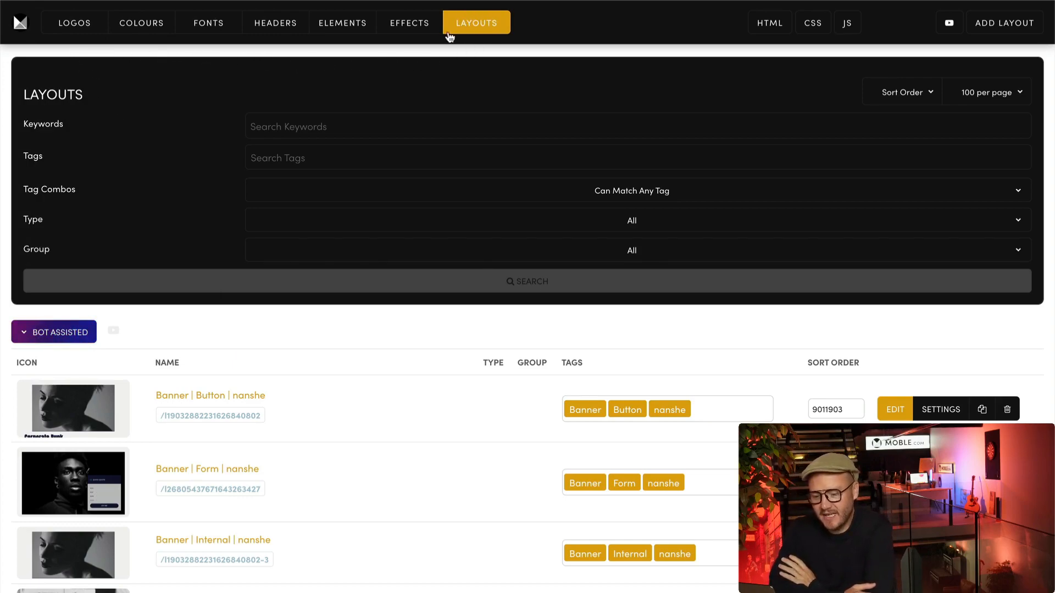
scroll(295, 428, "down", 8)
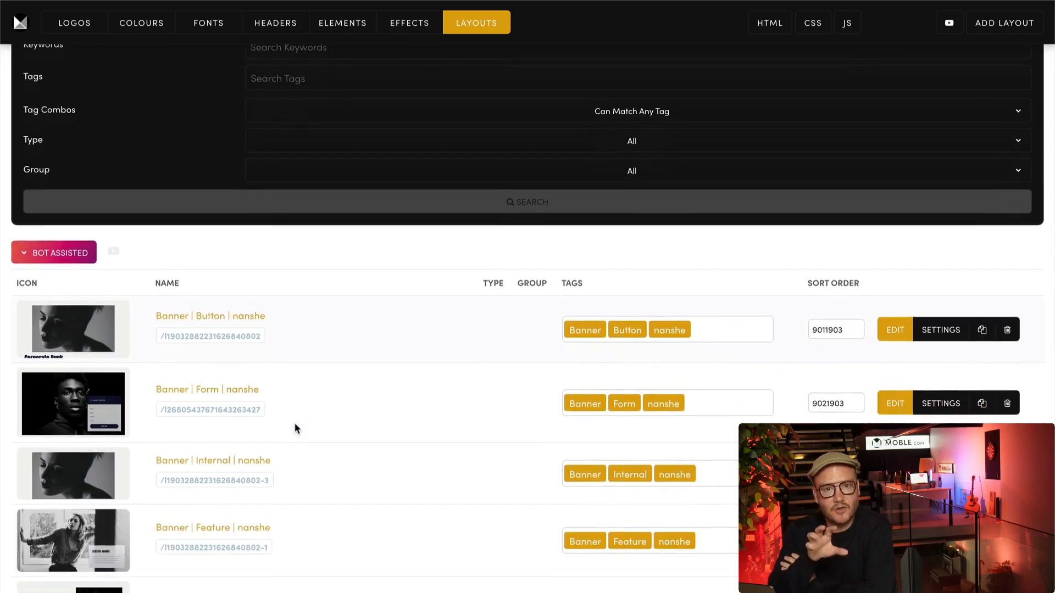
scroll(295, 429, "down", 5)
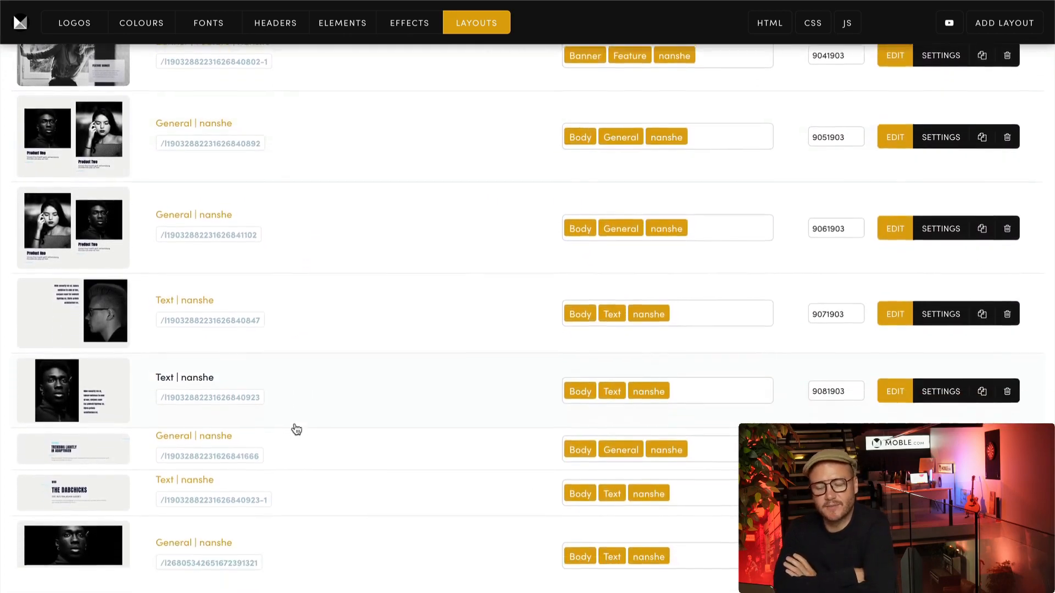
scroll(294, 429, "up", 8)
scroll(296, 427, "up", 5)
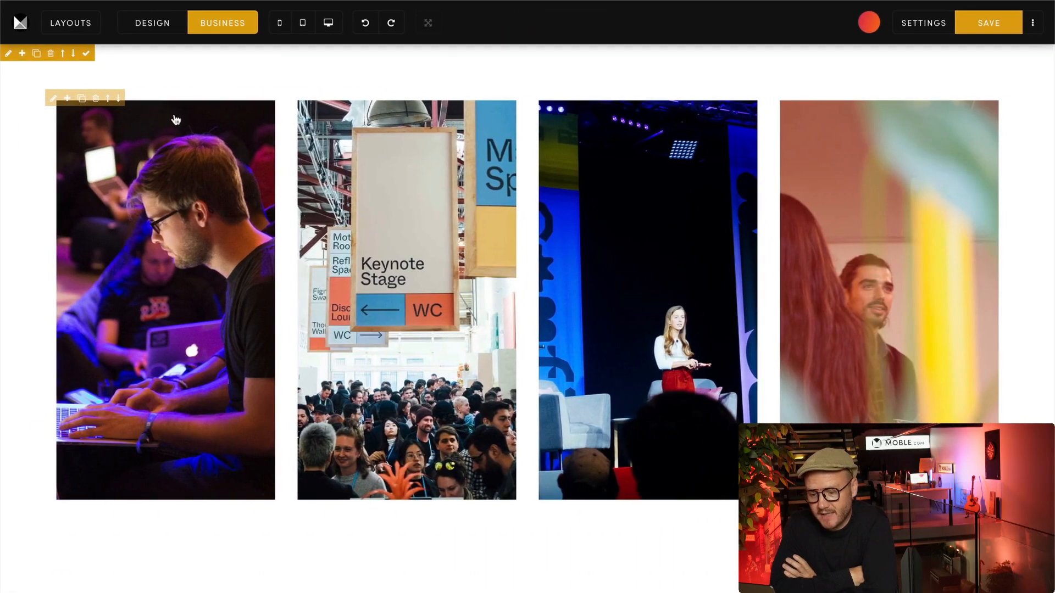
Open the layout library in the page editor and look through the Blio theme layouts
left_click(84, 28)
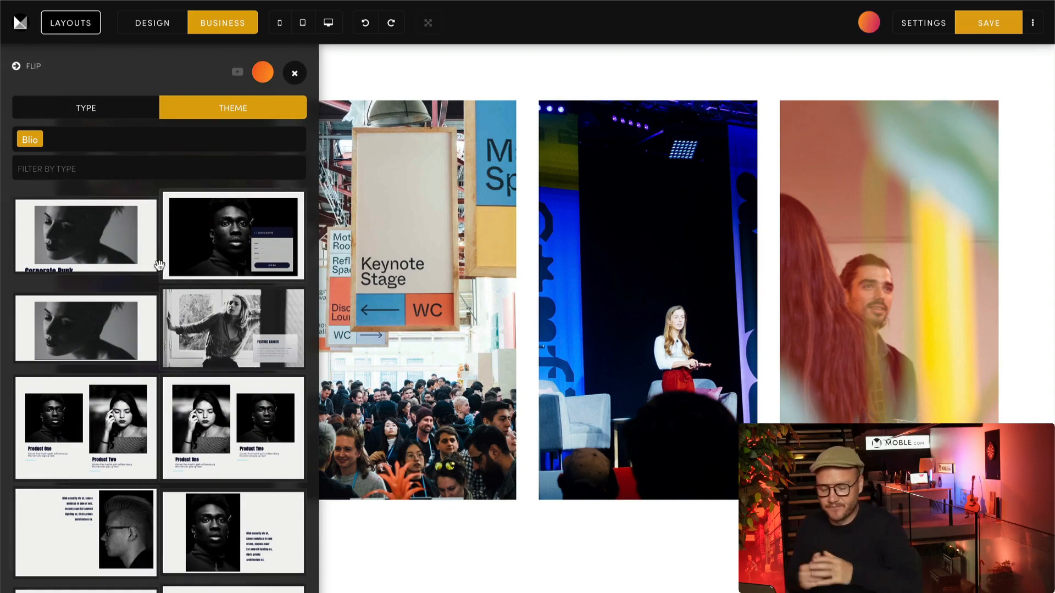
scroll(165, 421, "down", 7)
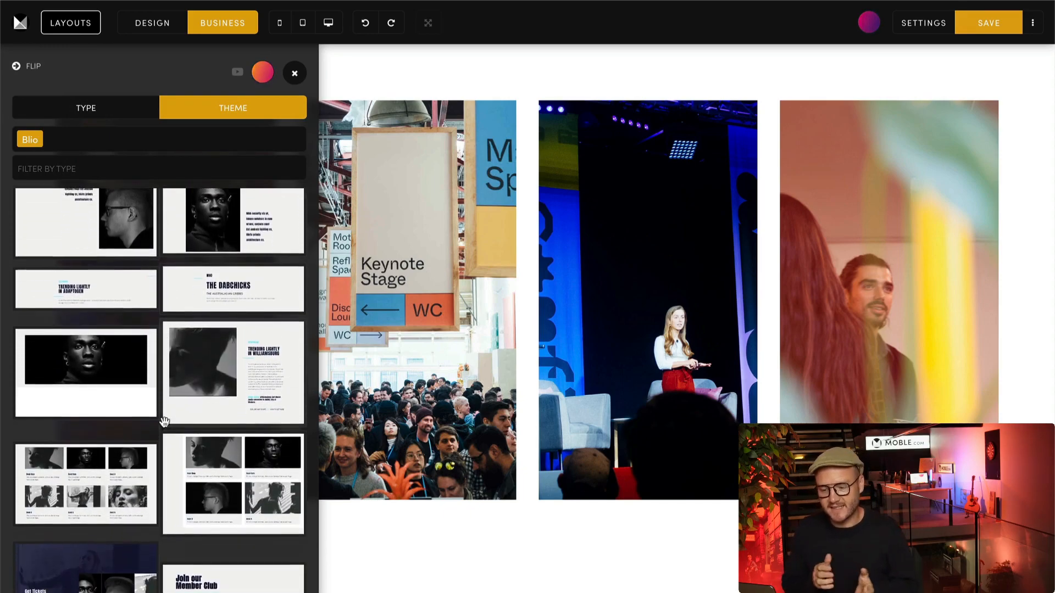
scroll(164, 422, "up", 2)
scroll(164, 422, "up", 8)
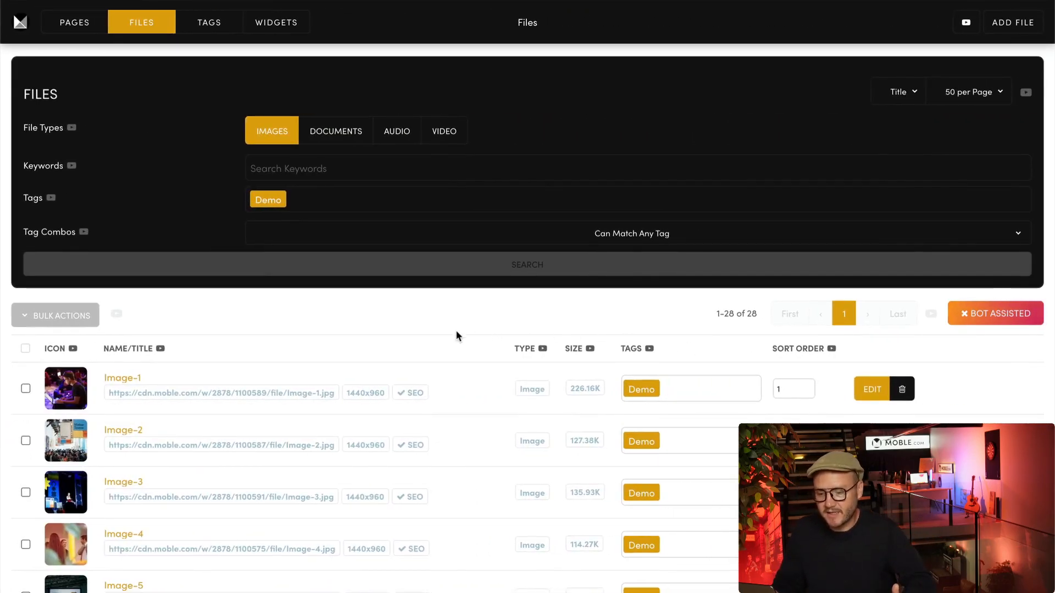
Look through the image files tagged Demo in the Files area
scroll(460, 454, "down", 3)
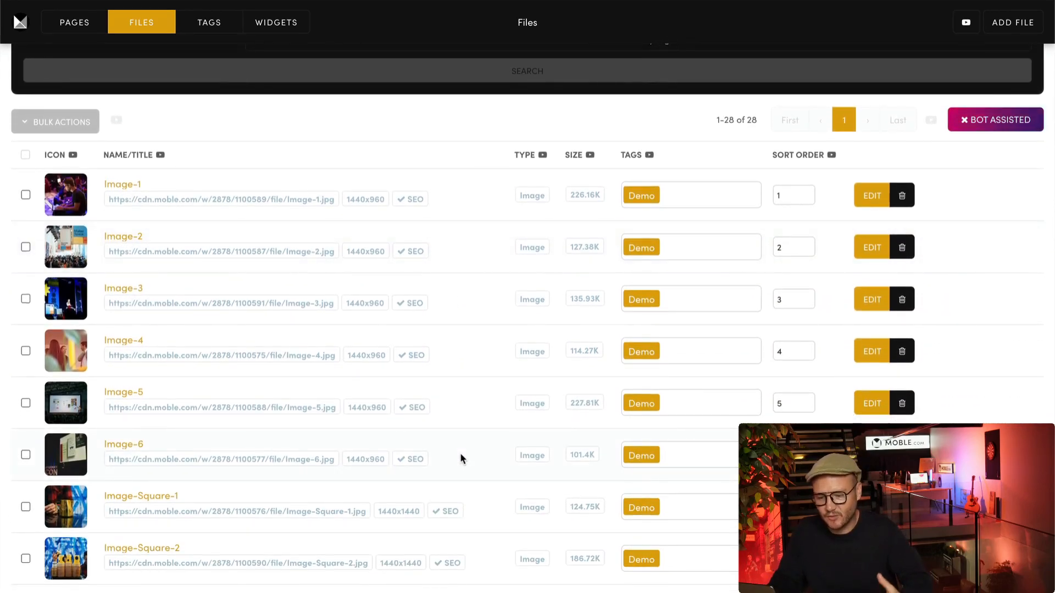
scroll(193, 269, "up", 4)
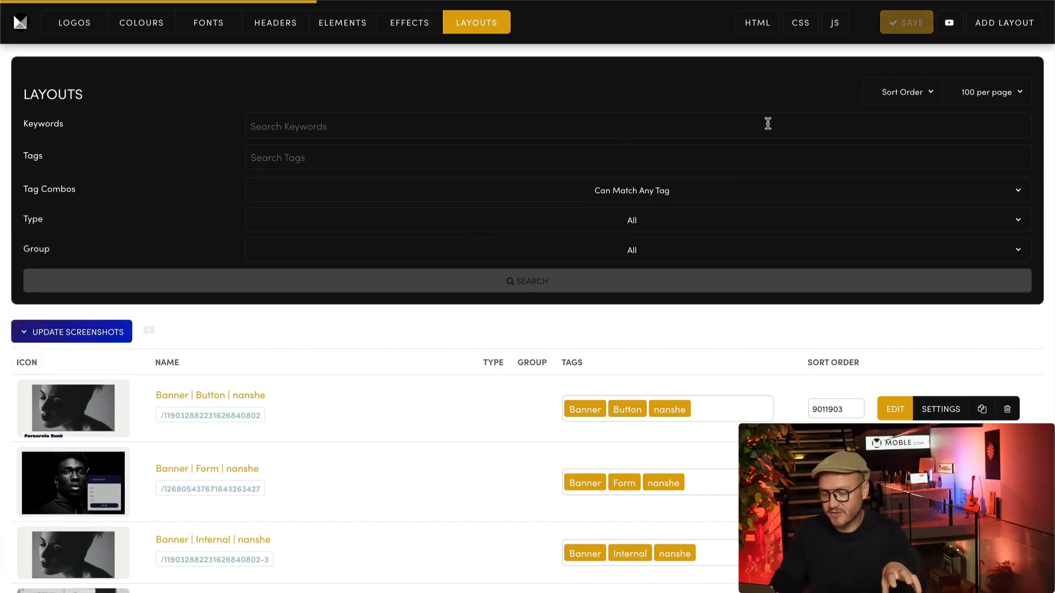
Run and save the Update Screenshots action for the website's layouts
left_click(914, 25)
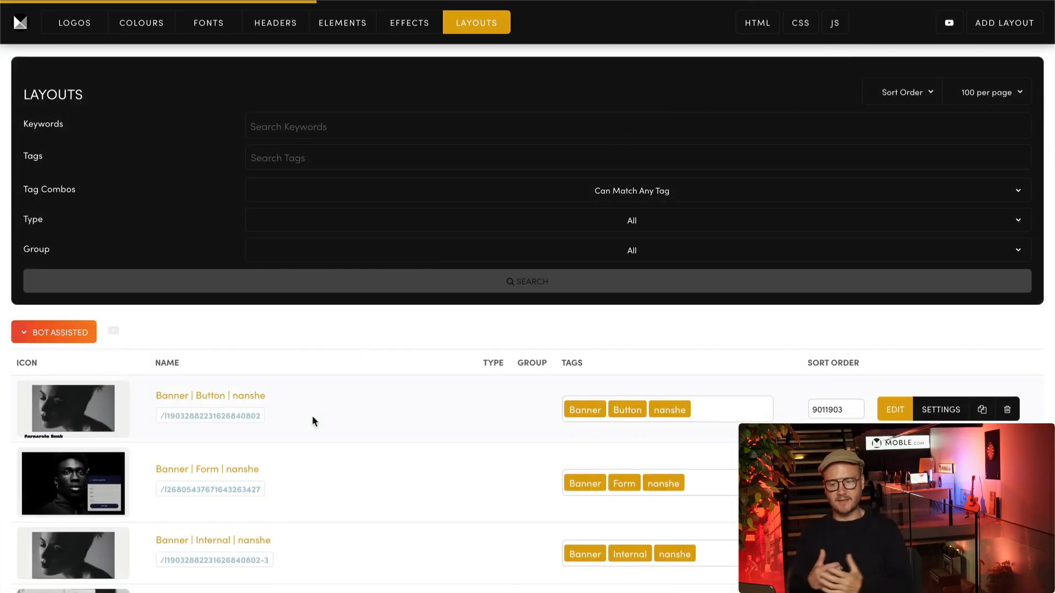
scroll(313, 420, "down", 5)
scroll(313, 420, "up", 5)
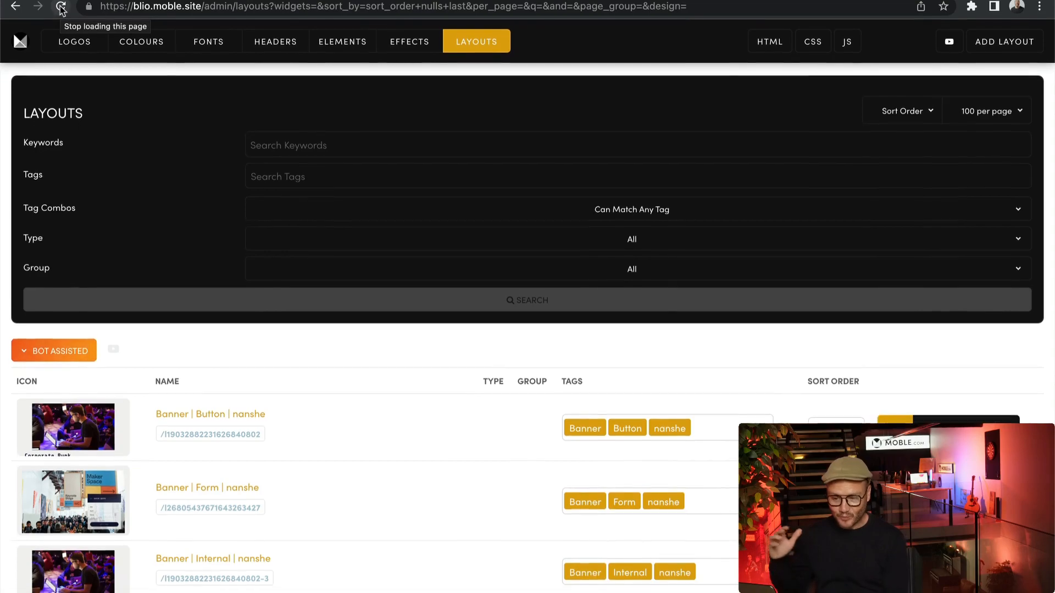
Check the layout thumbnails throughout the reloaded Layouts list
scroll(339, 429, "down", 6)
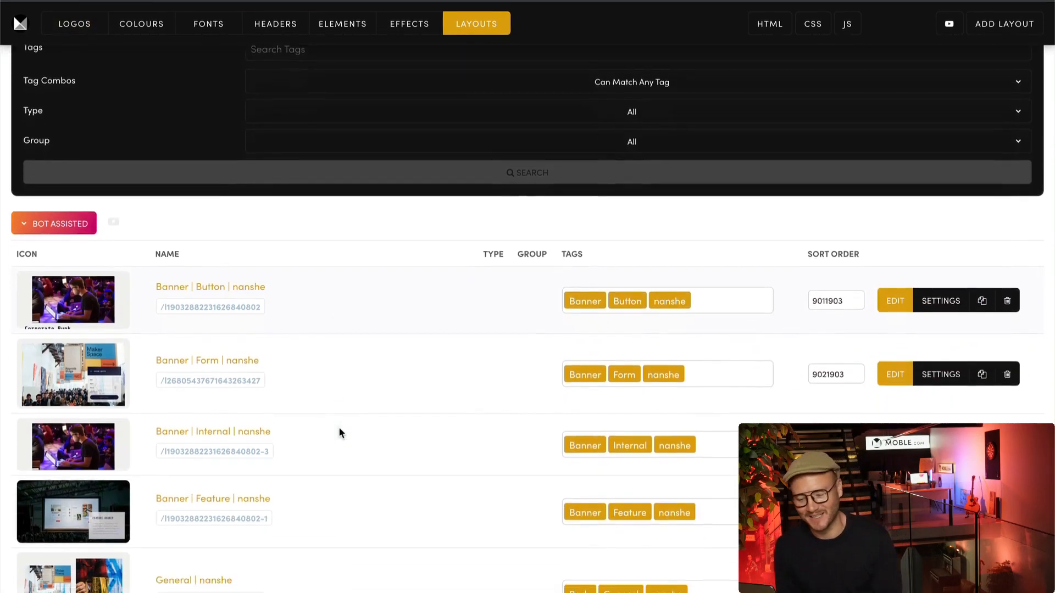
scroll(339, 427, "down", 8)
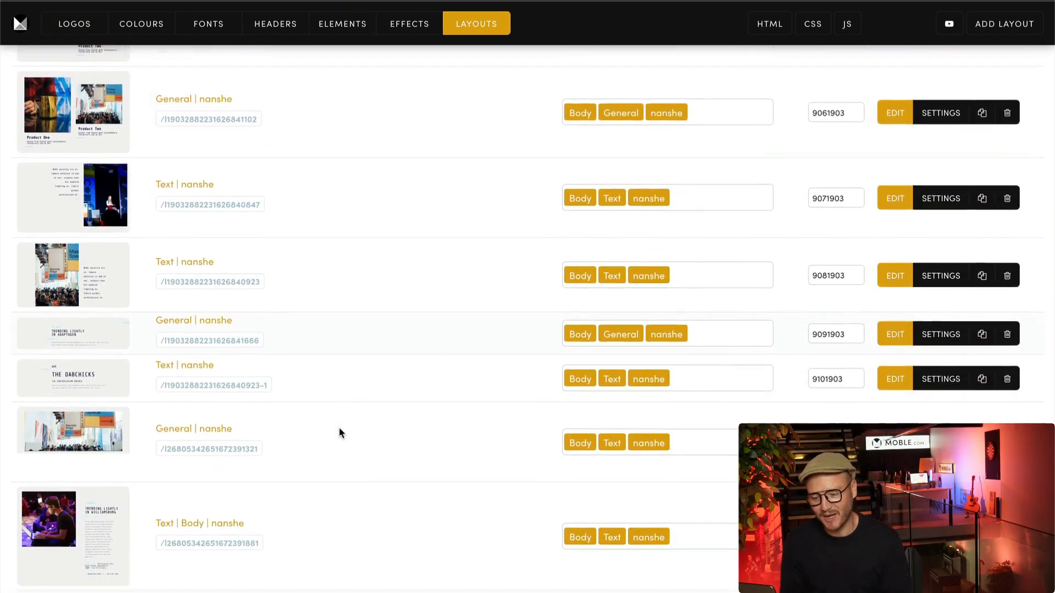
scroll(339, 427, "up", 6)
scroll(339, 427, "up", 6)
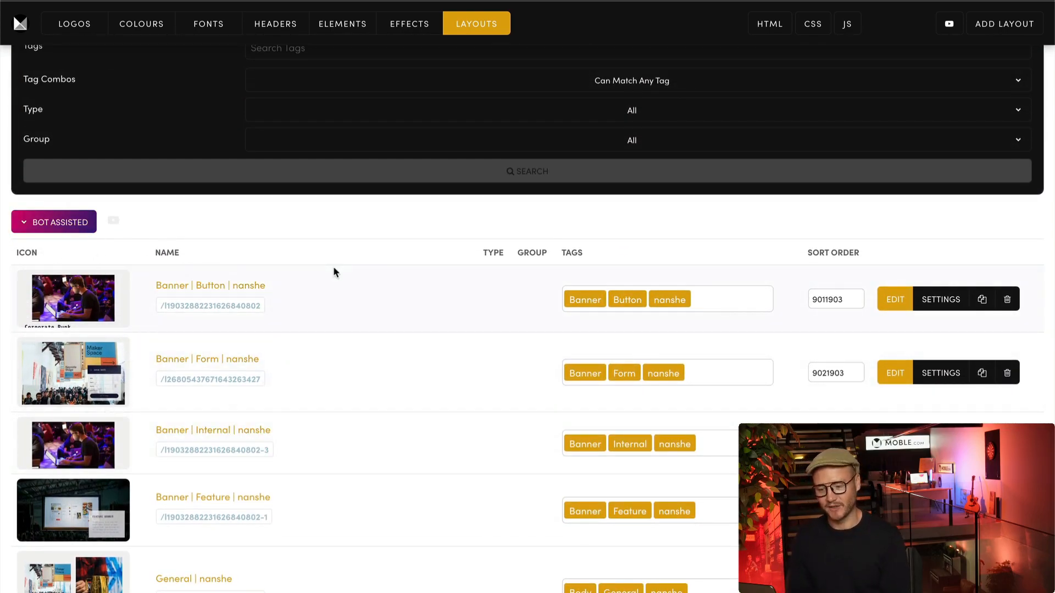
scroll(333, 271, "up", 2)
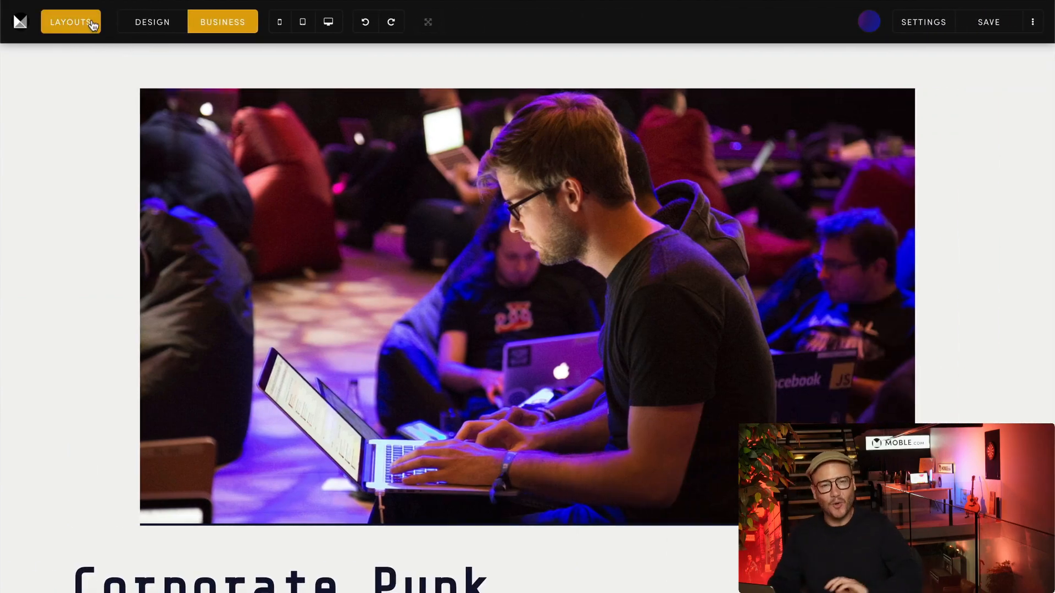
Insert the dark Get Tickets layout with the white button from the Blio theme layouts into the page
left_click(93, 26)
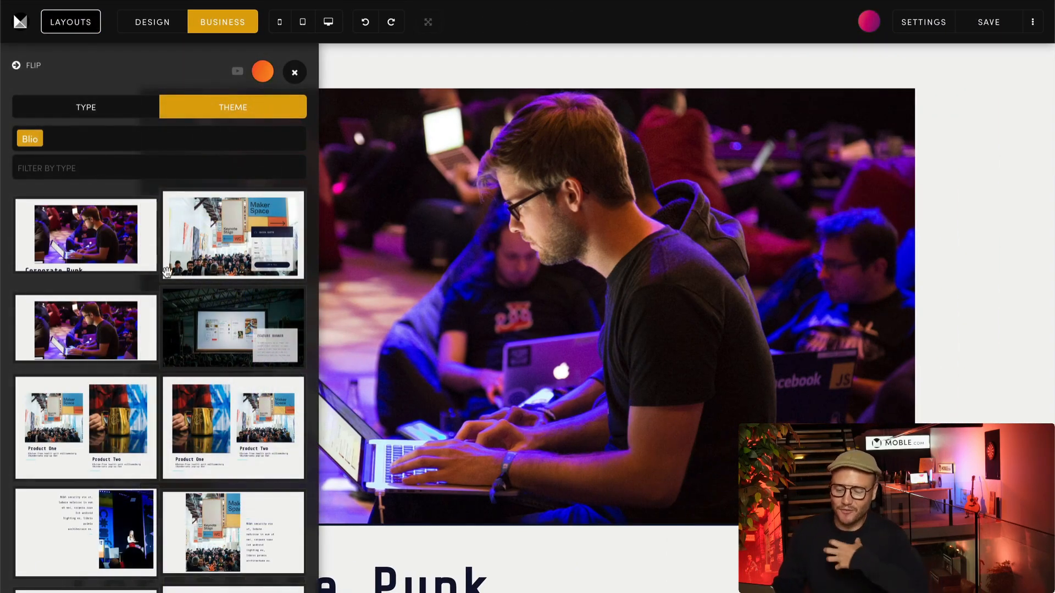
scroll(177, 254, "down", 10)
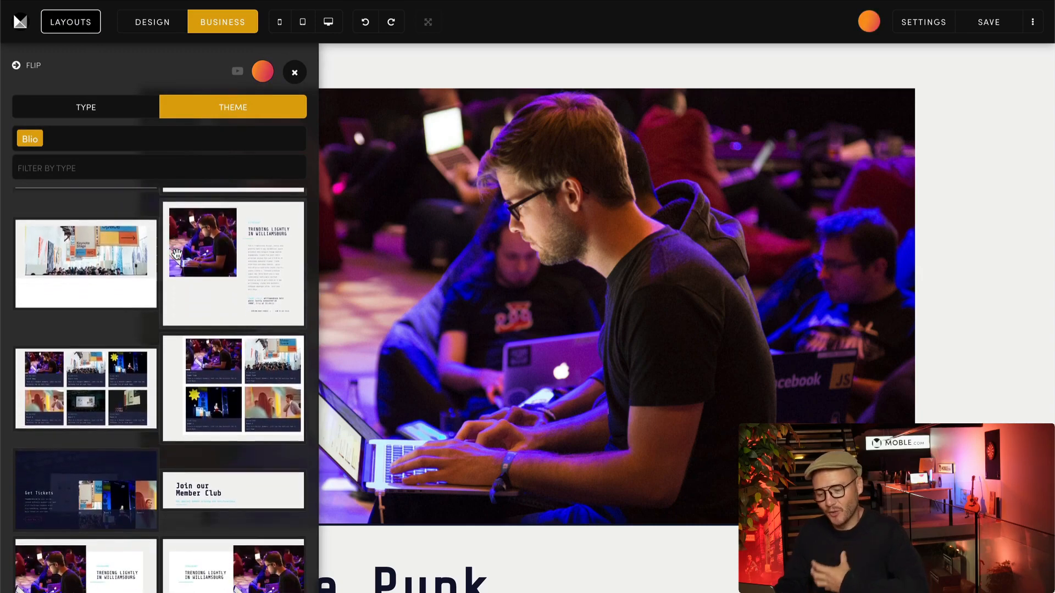
scroll(177, 253, "down", 10)
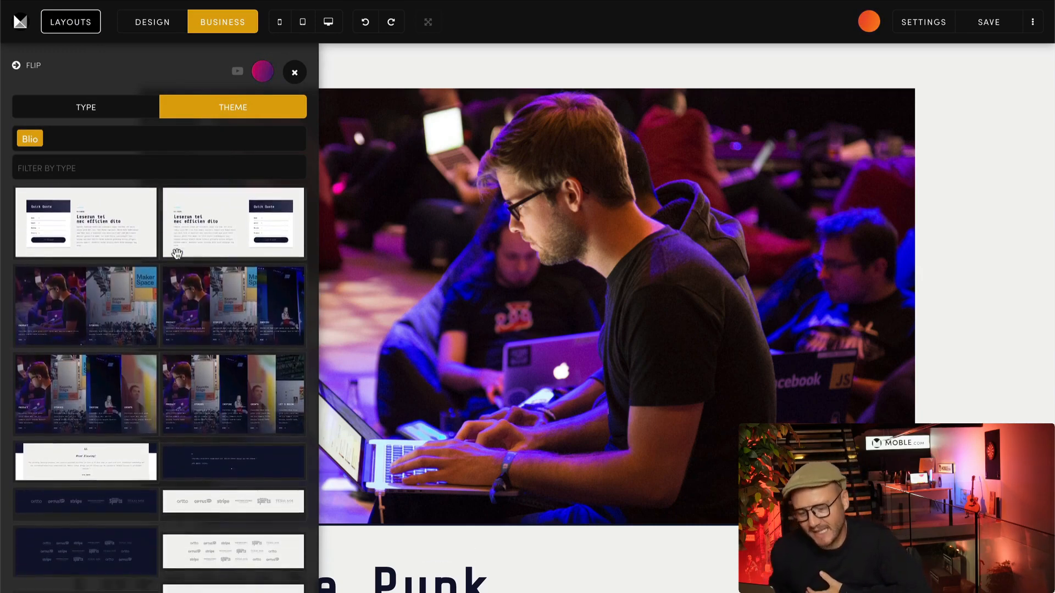
scroll(176, 253, "down", 10)
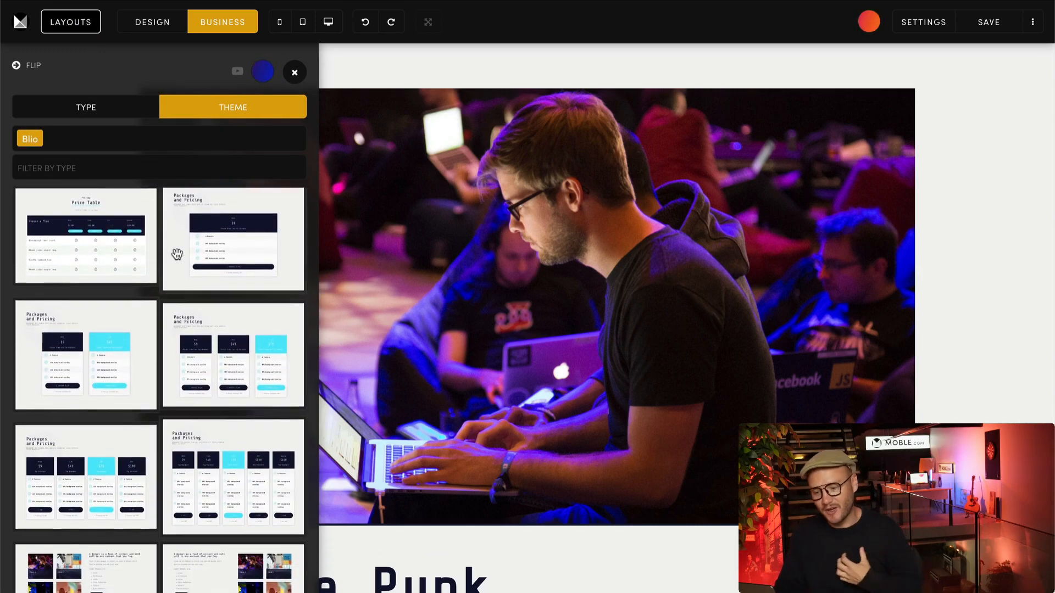
scroll(177, 254, "down", 5)
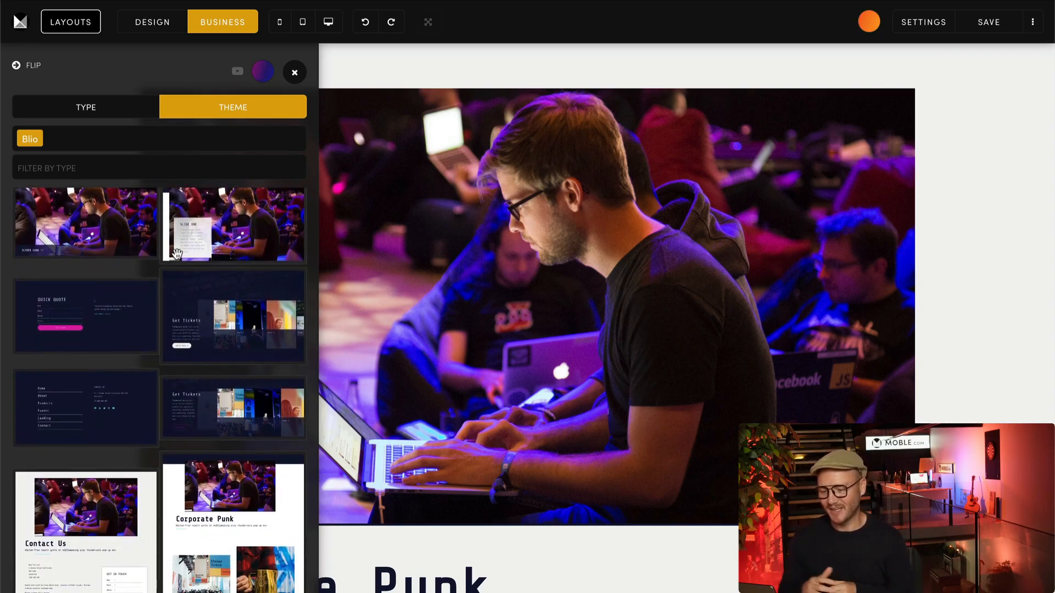
scroll(192, 296, "up", 1)
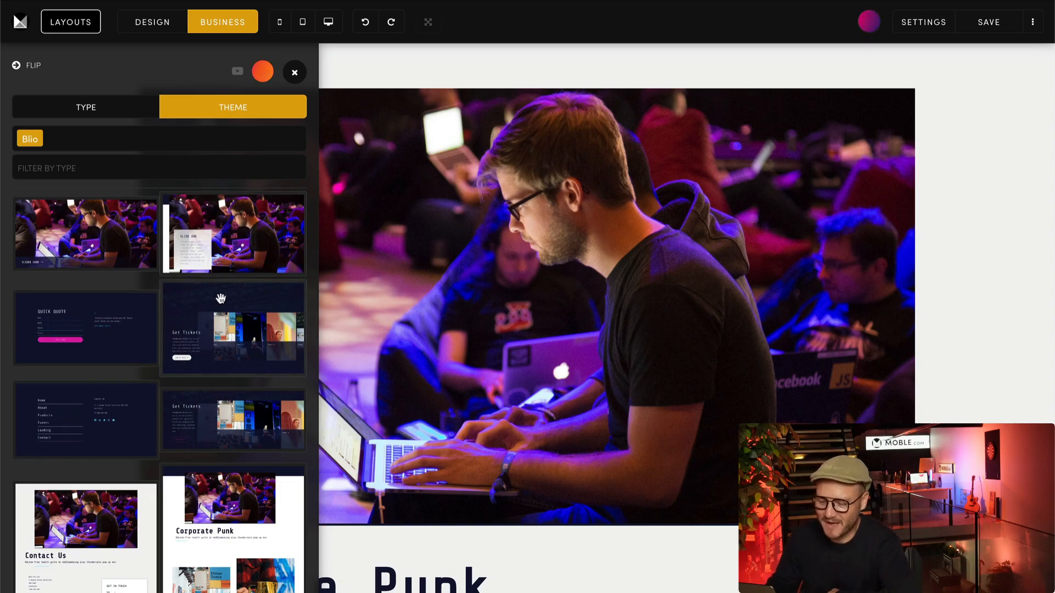
left_click(221, 298)
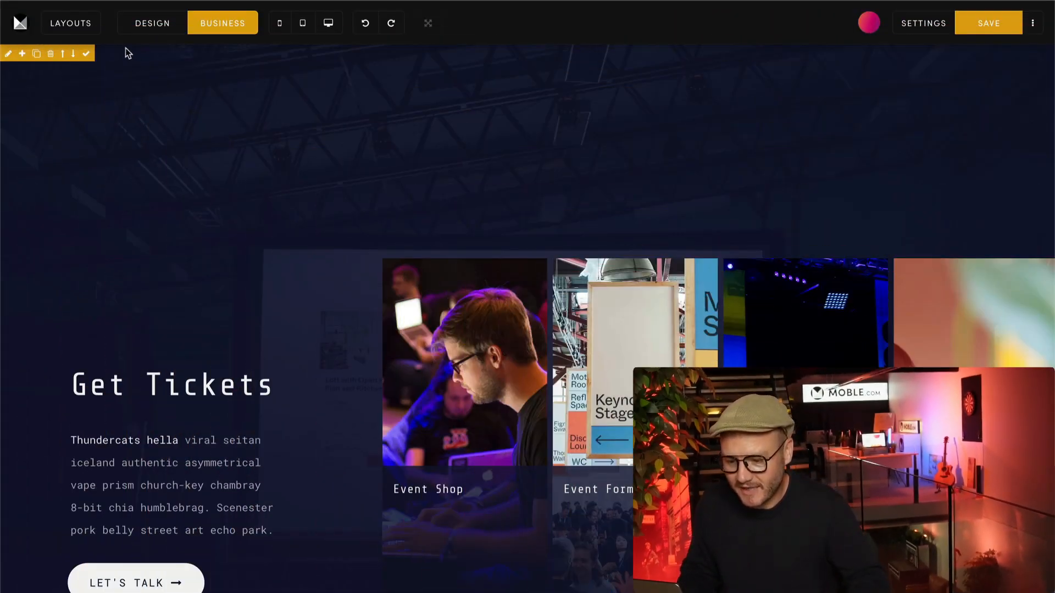
Add the Charly and Senya themes to the layout library's theme filter and remove Blio from it
left_click(91, 25)
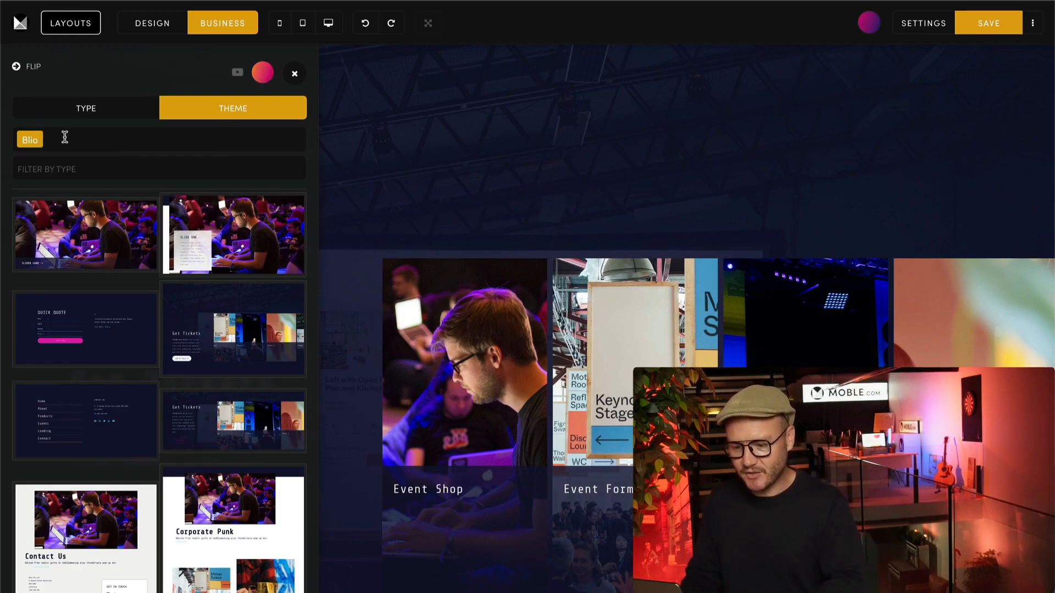
left_click(67, 136)
scroll(52, 228, "down", 1)
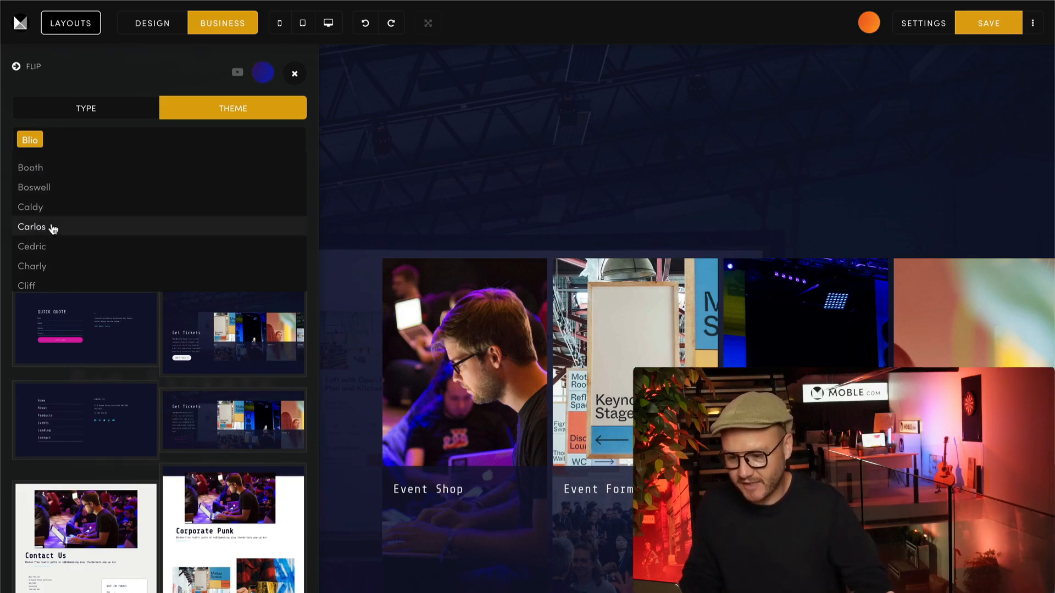
left_click(42, 266)
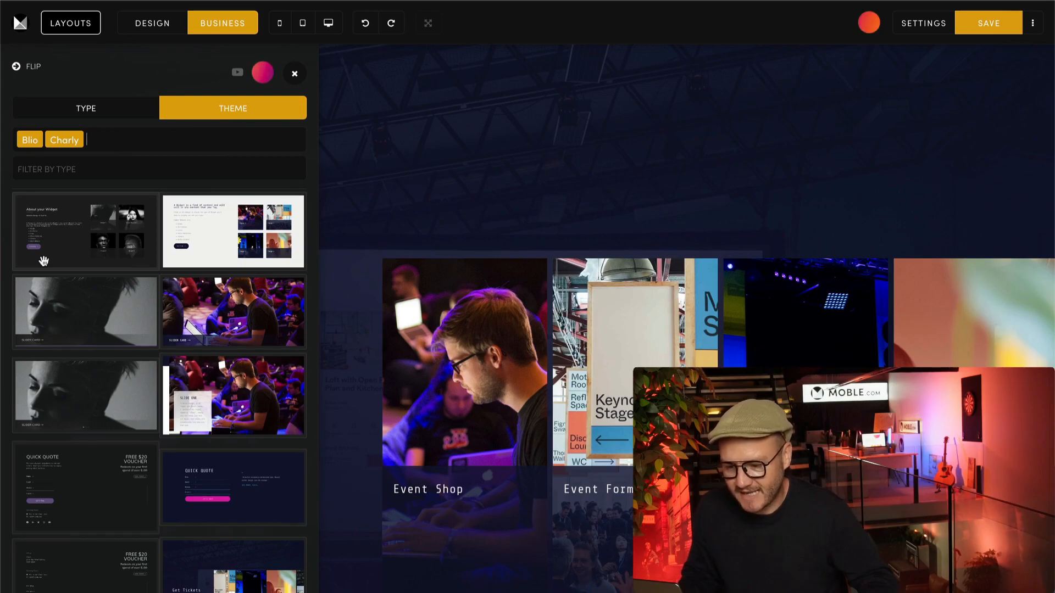
type("Sen")
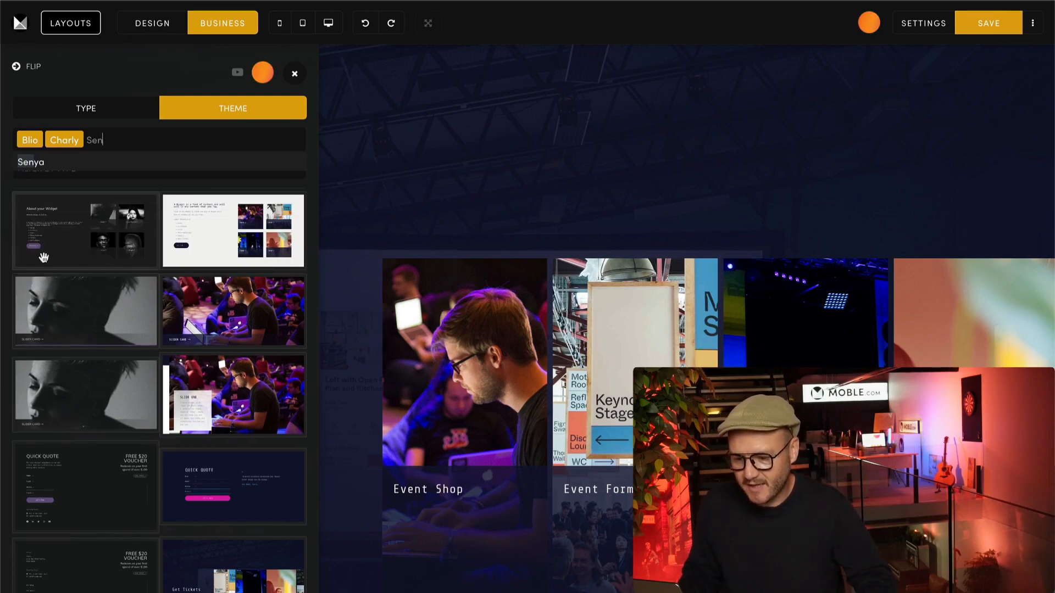
left_click(42, 167)
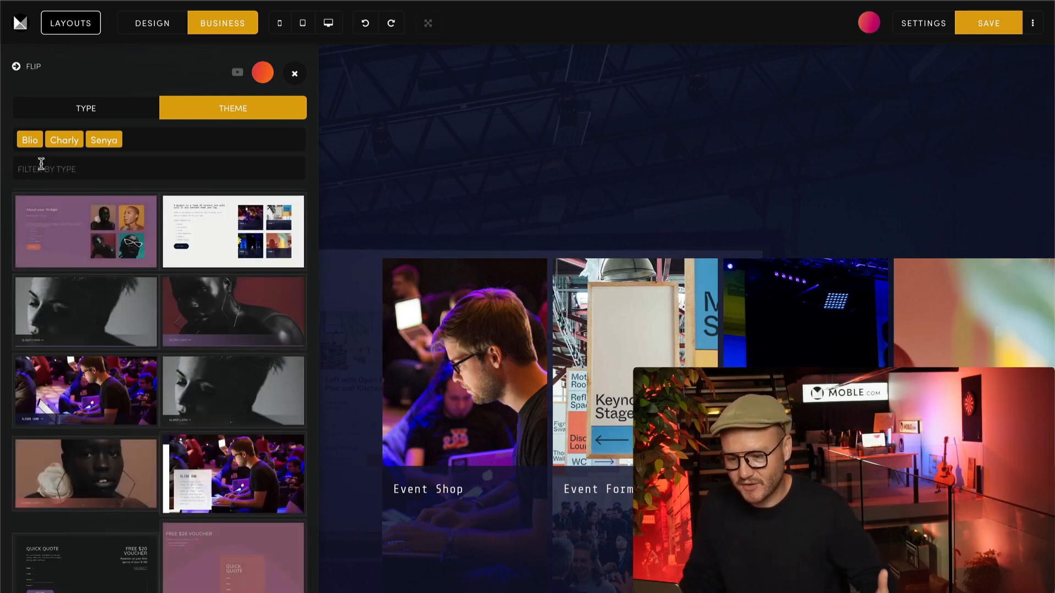
left_click(30, 141)
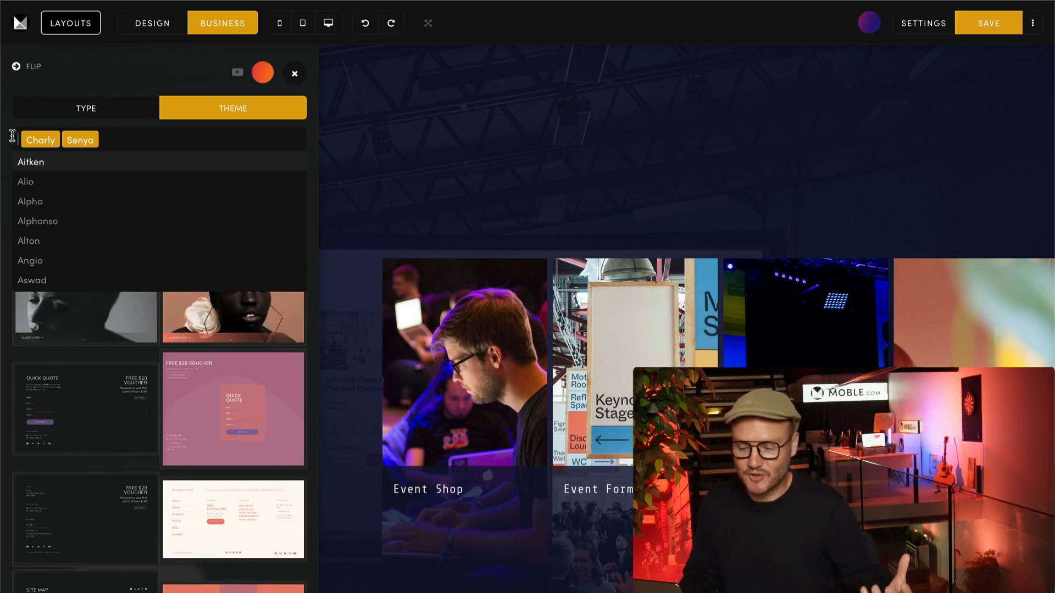
Filter the Charly and Senya layouts by the Action Section type and insert the dark Quick Quote layout into the page
scroll(55, 220, "down", 10)
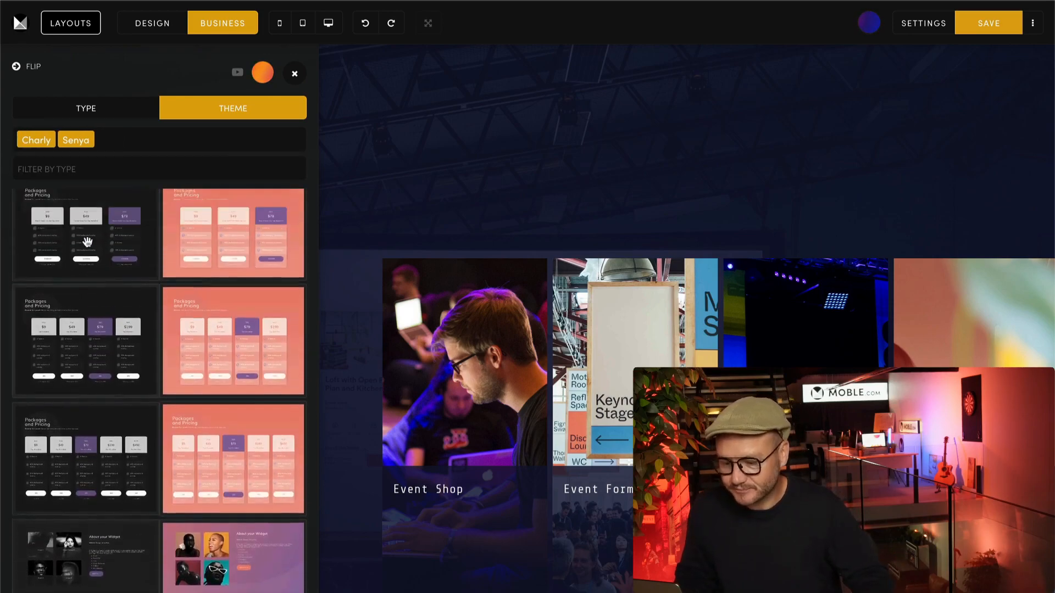
scroll(88, 242, "down", 10)
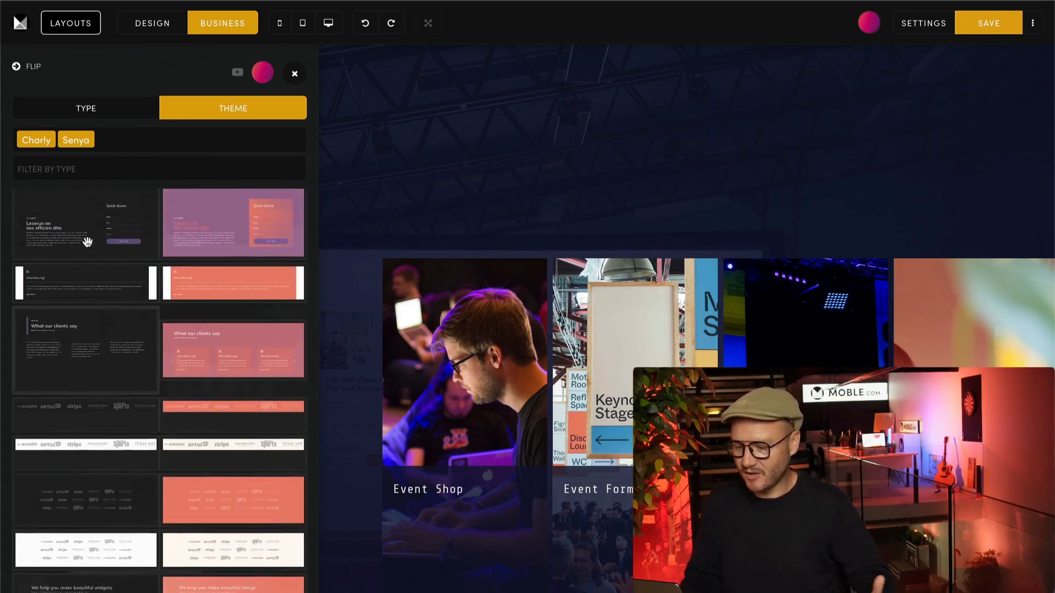
scroll(90, 245, "up", 1)
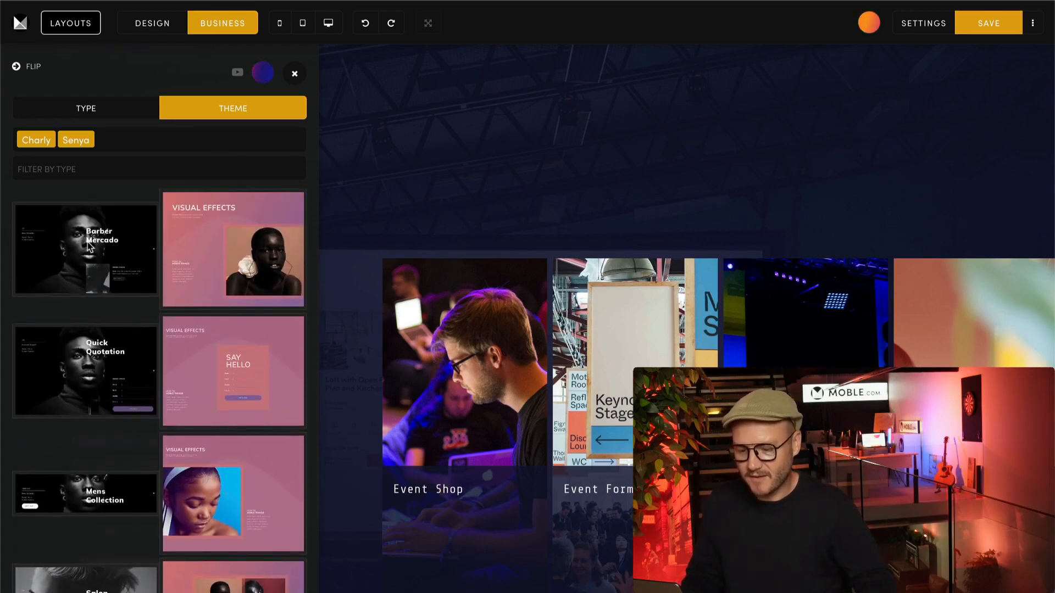
left_click(101, 168)
type("Actio")
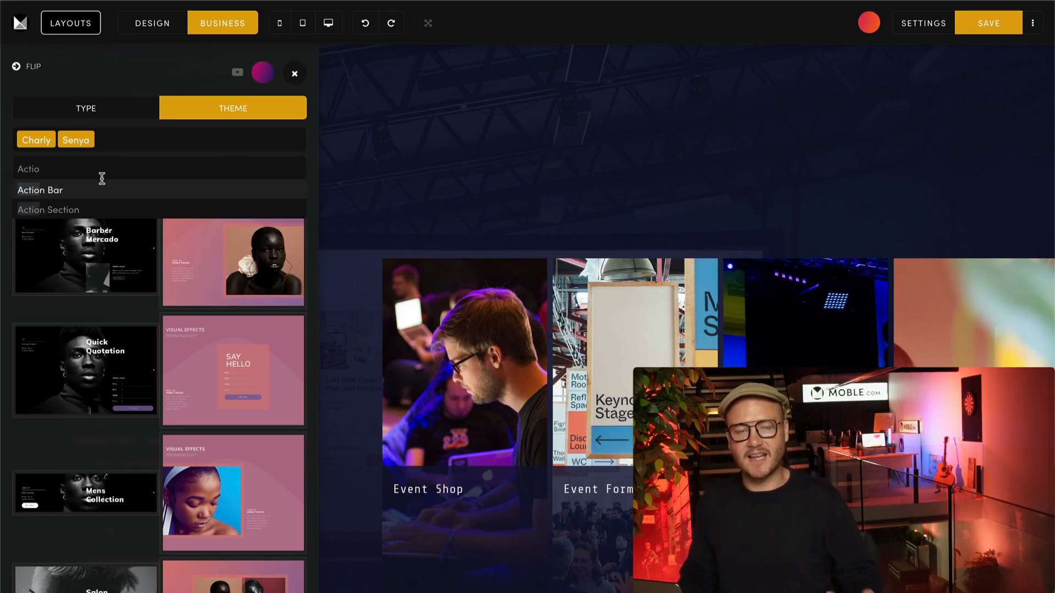
left_click(99, 210)
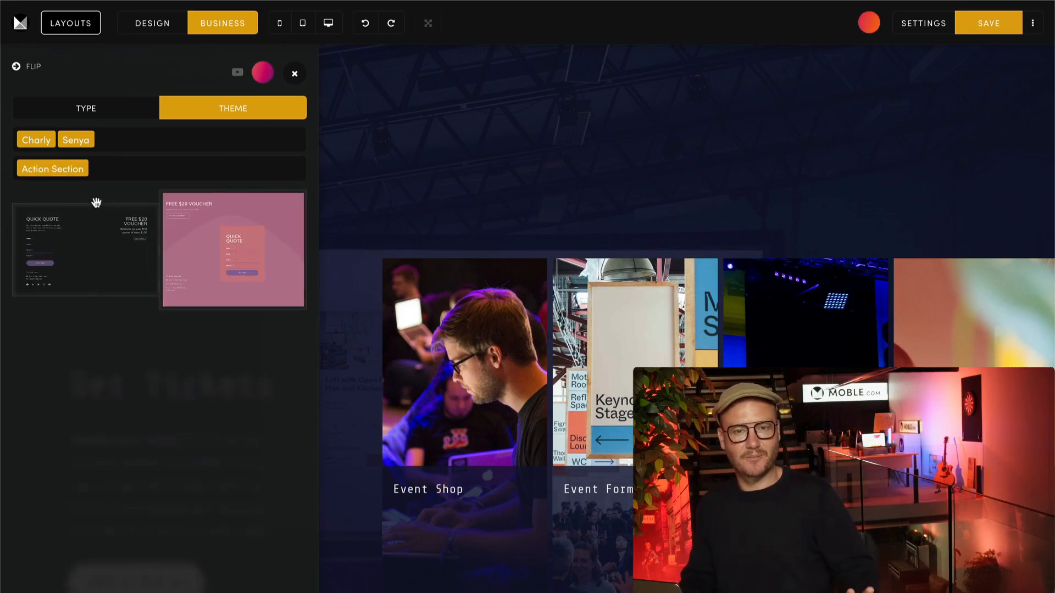
left_click(65, 235)
left_click(295, 74)
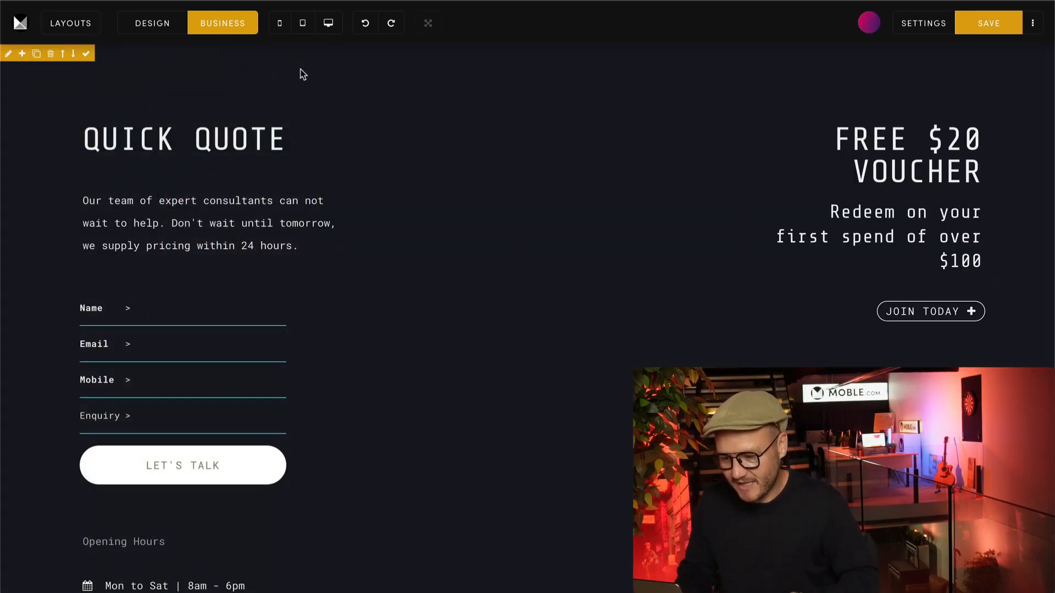
Give the Quick Quote section the background colour #101232 with a #484bf0 gradient at an angle of 119 degrees
left_click(9, 54)
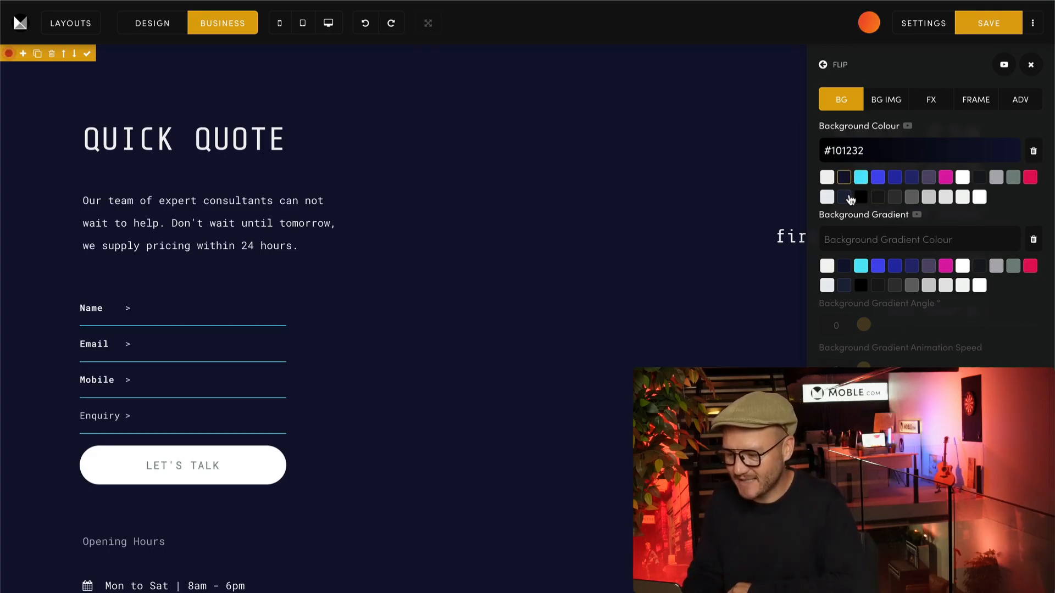
left_click(878, 266)
left_click_drag(863, 325, 923, 328)
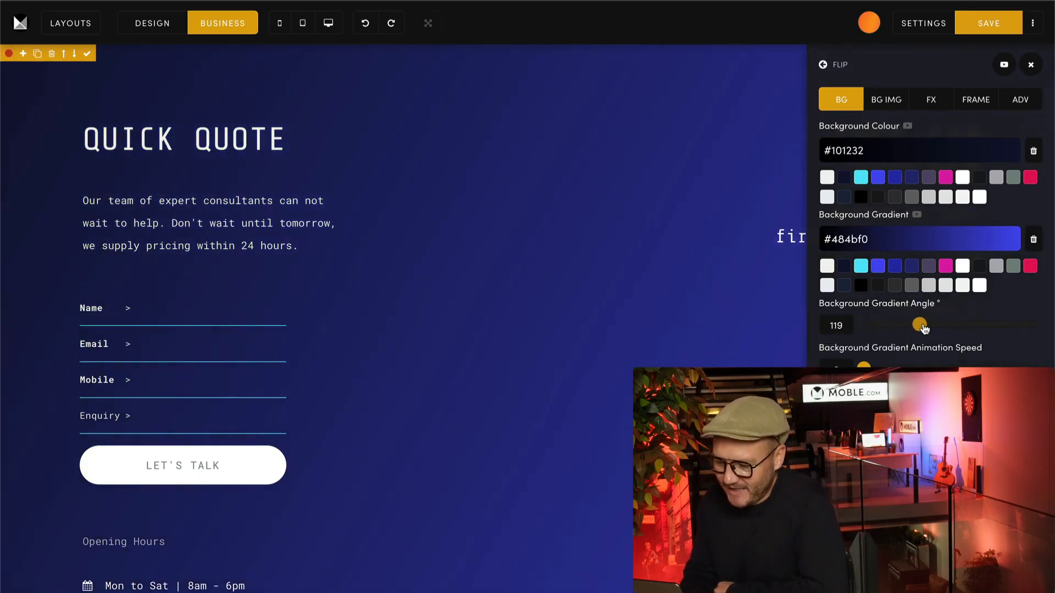
left_click(1030, 66)
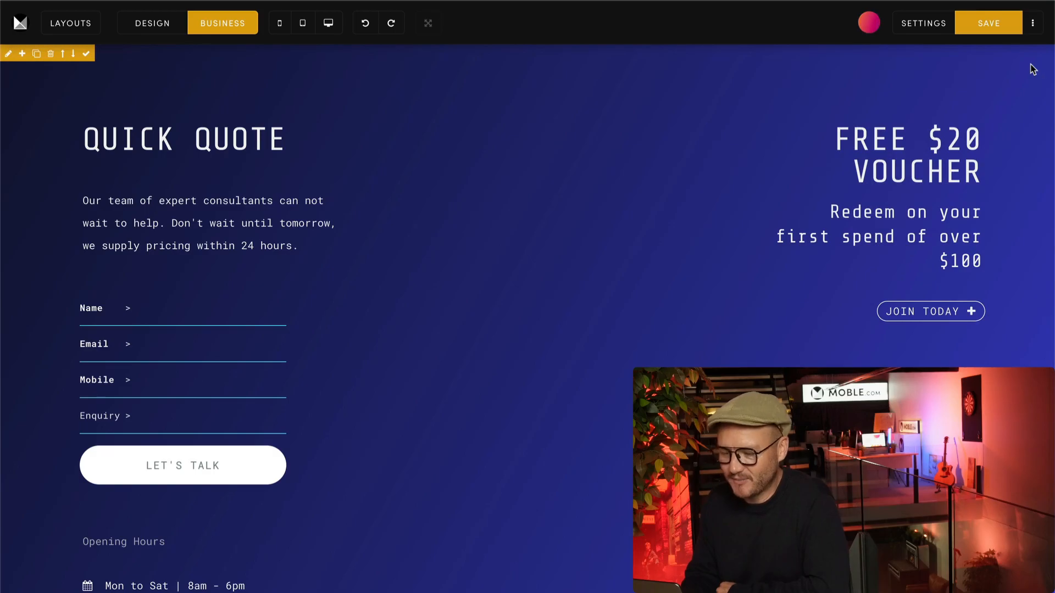
Save the Quick Quote section as a layout named Custom Action Section
left_click(88, 55)
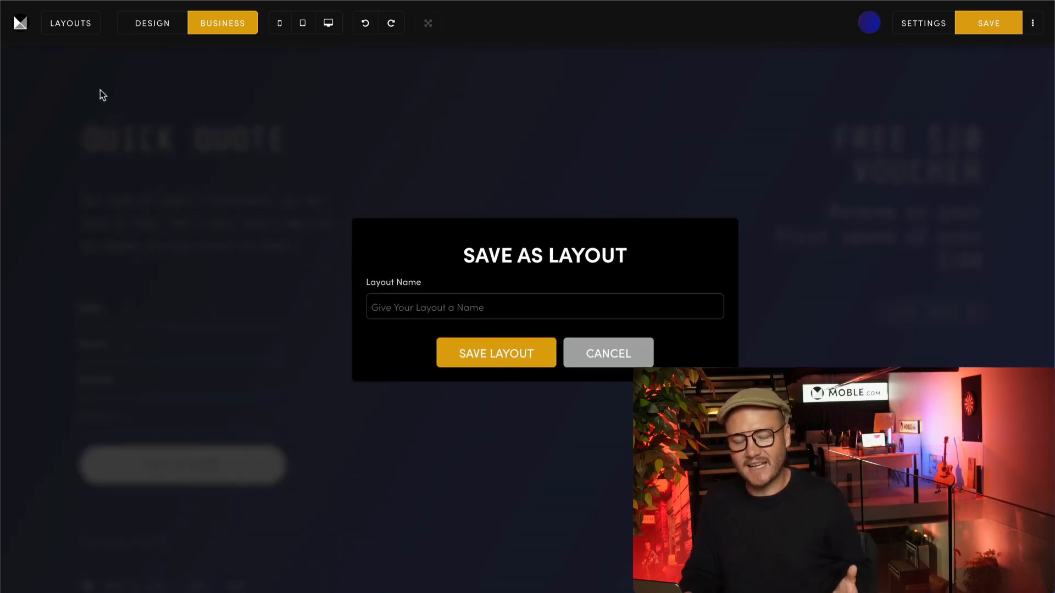
left_click(401, 309)
type("Custom Action Section")
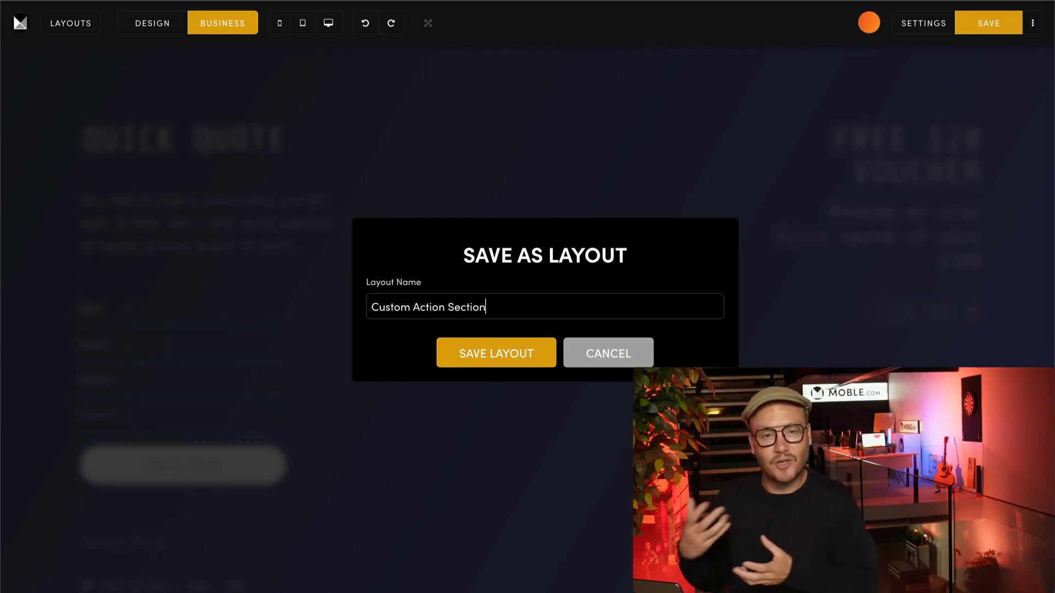
left_click(485, 351)
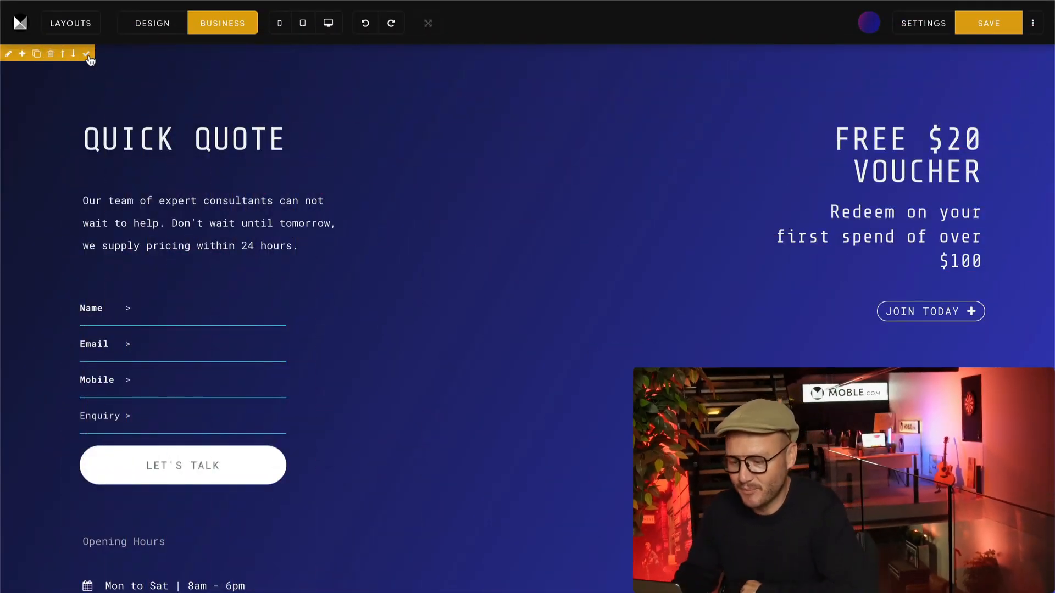
left_click(86, 54)
left_click(401, 308)
type("Custom Action Section")
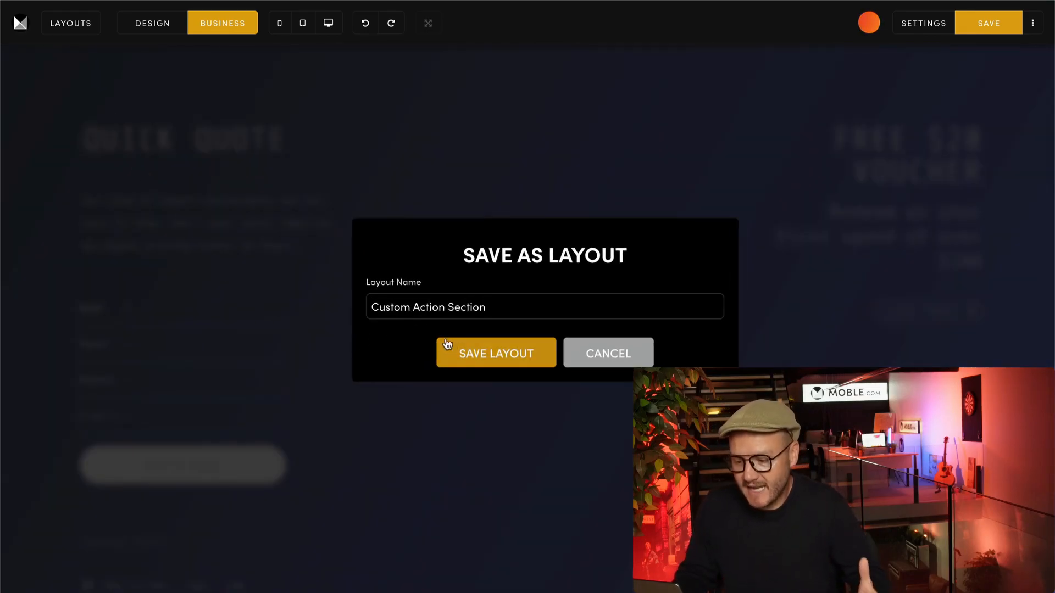
left_click(478, 353)
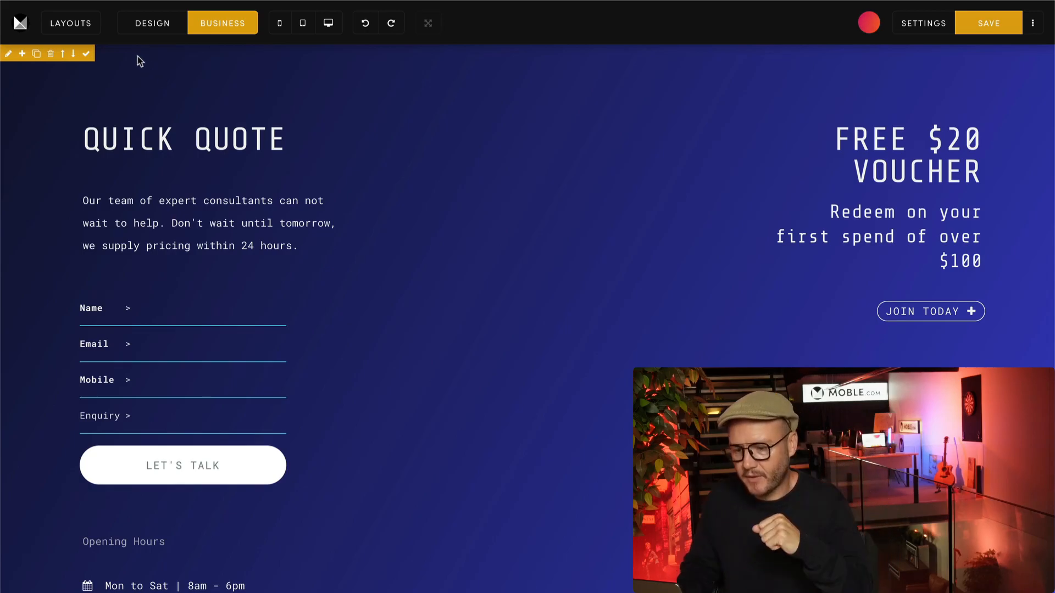
Look over the layout library by type and by theme, then reload the page editor and reopen the library
left_click(86, 28)
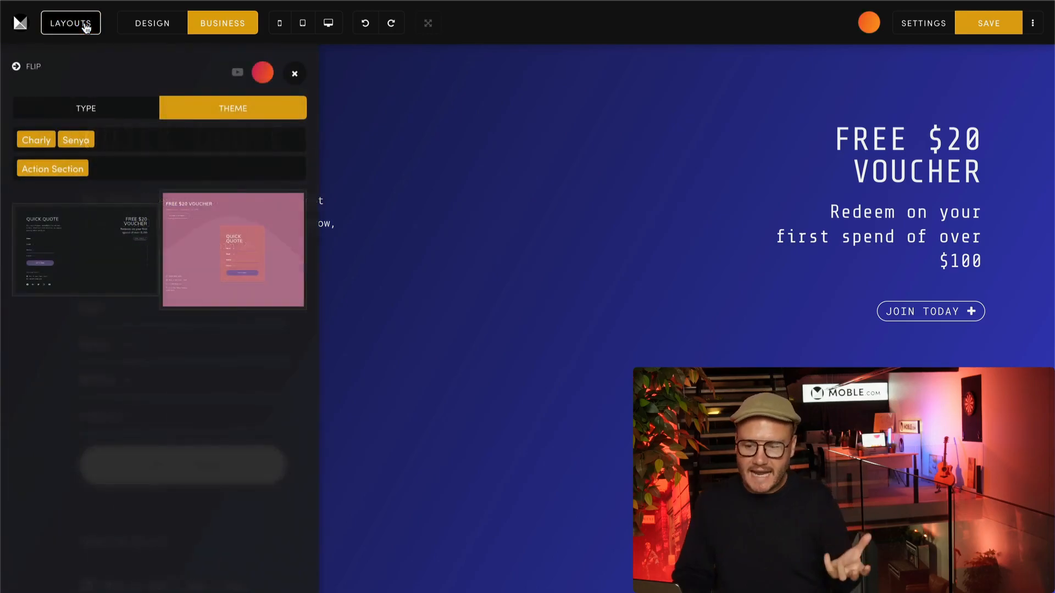
left_click(91, 105)
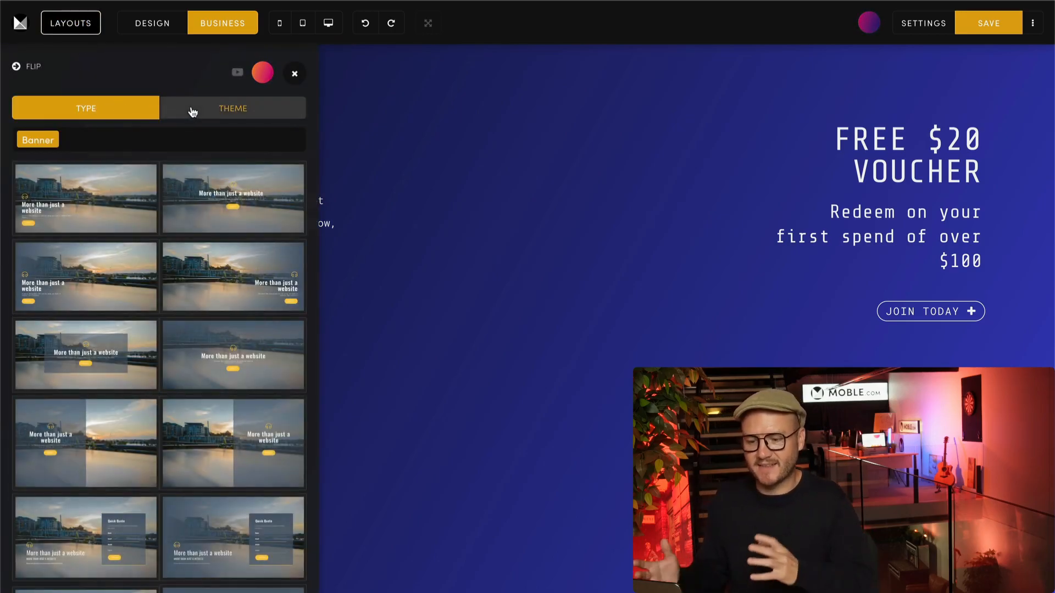
left_click(193, 110)
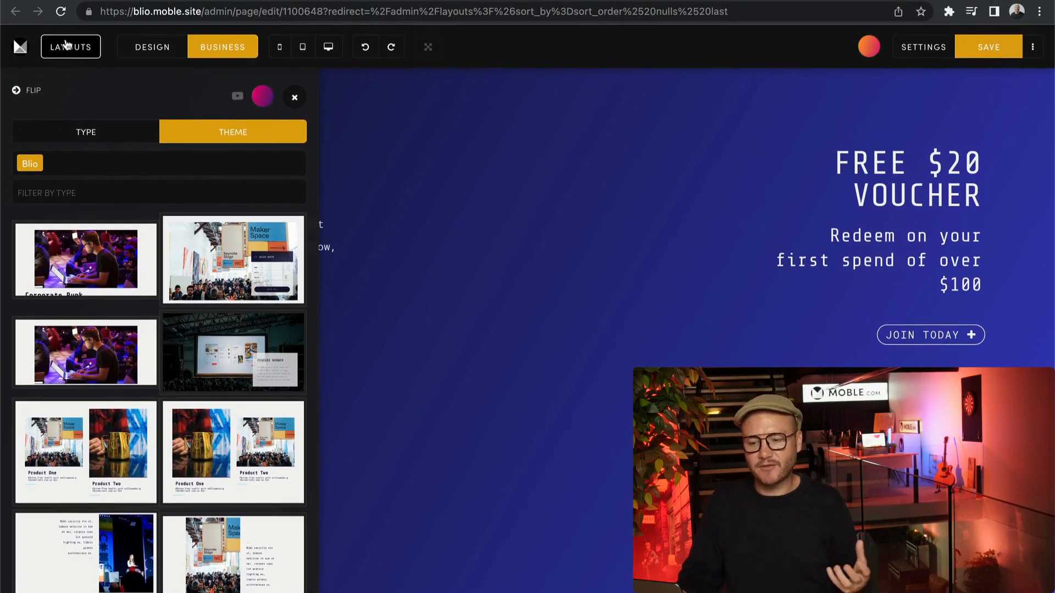
left_click(62, 13)
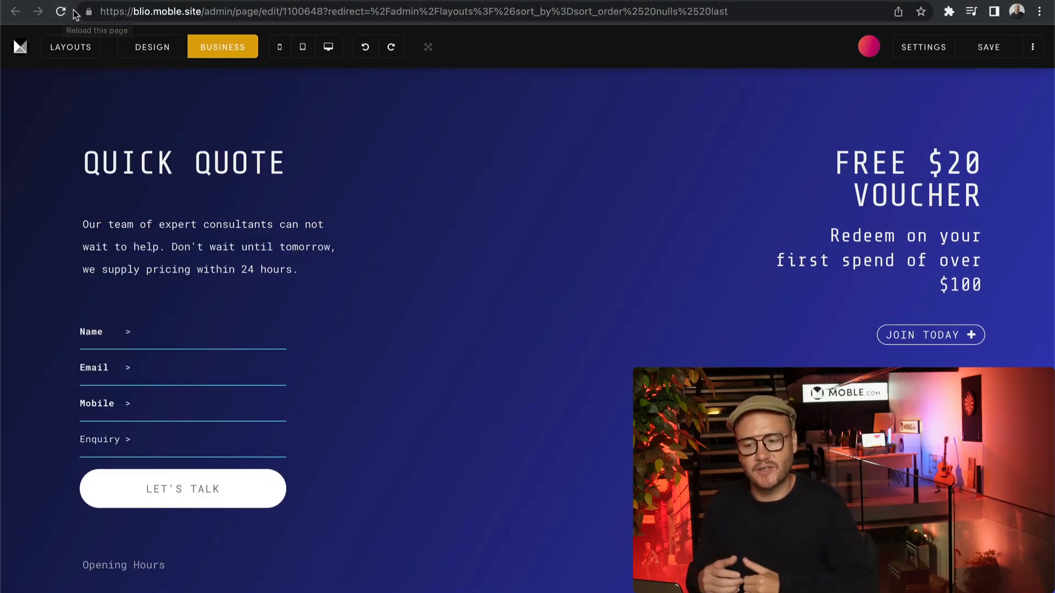
left_click(74, 47)
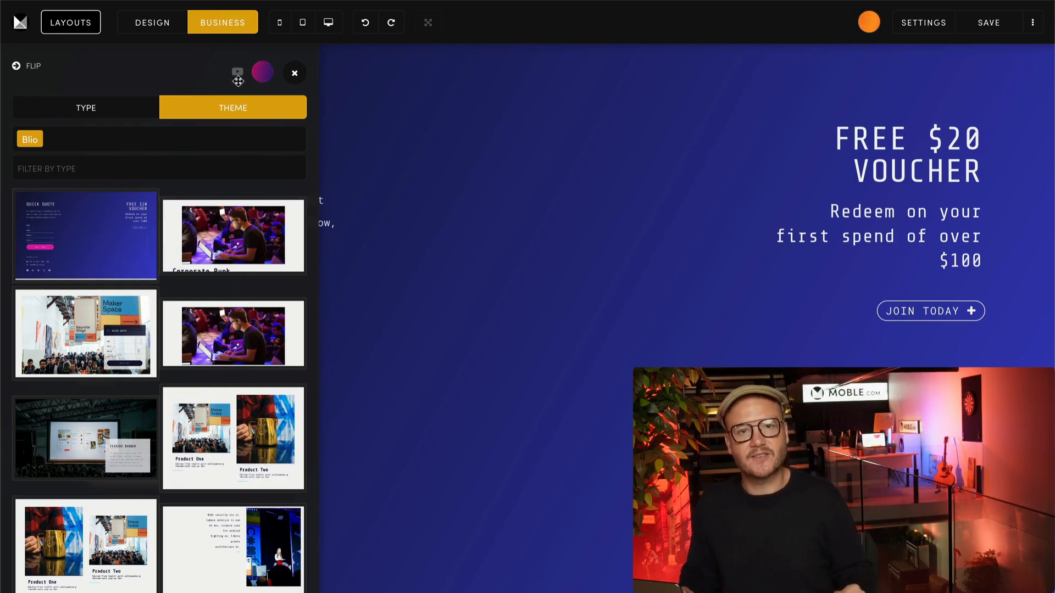
Save the whole page as a layout named My Full Page through Bot Assisted Design
left_click(255, 80)
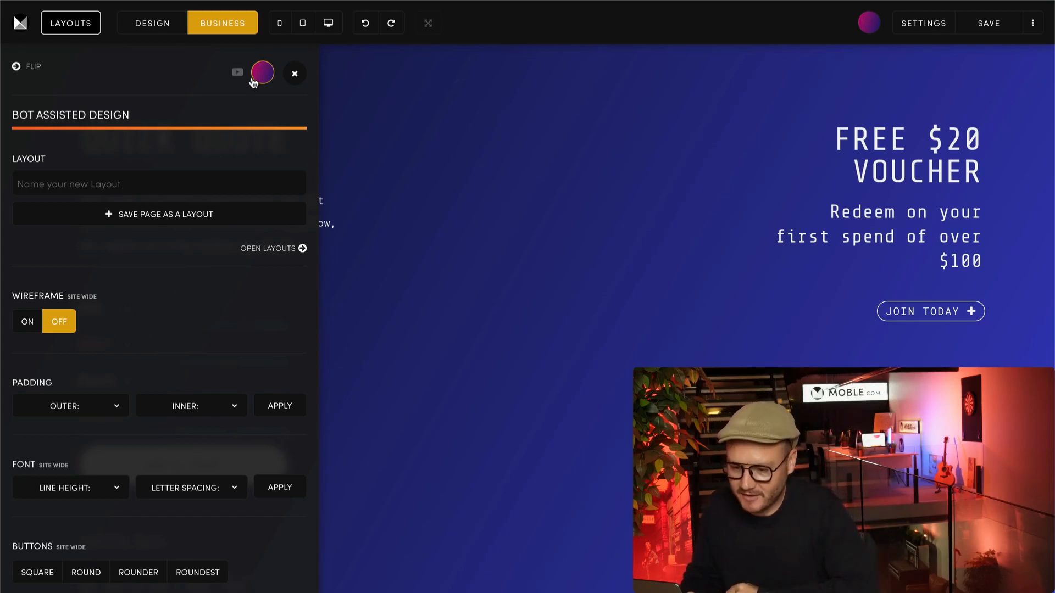
left_click(94, 183)
type("My Full Page")
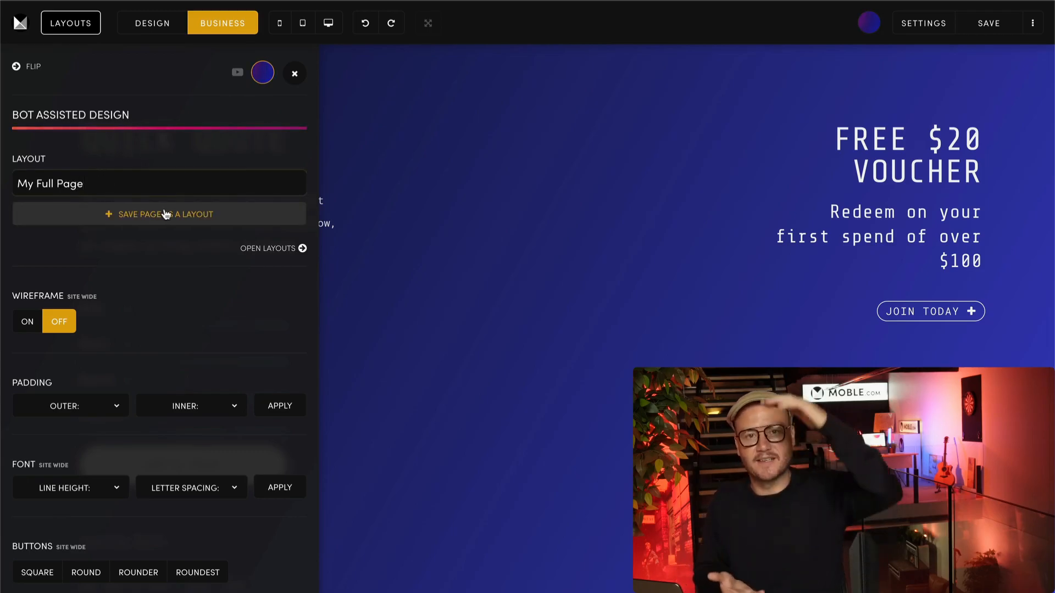
scroll(441, 226, "down", 6)
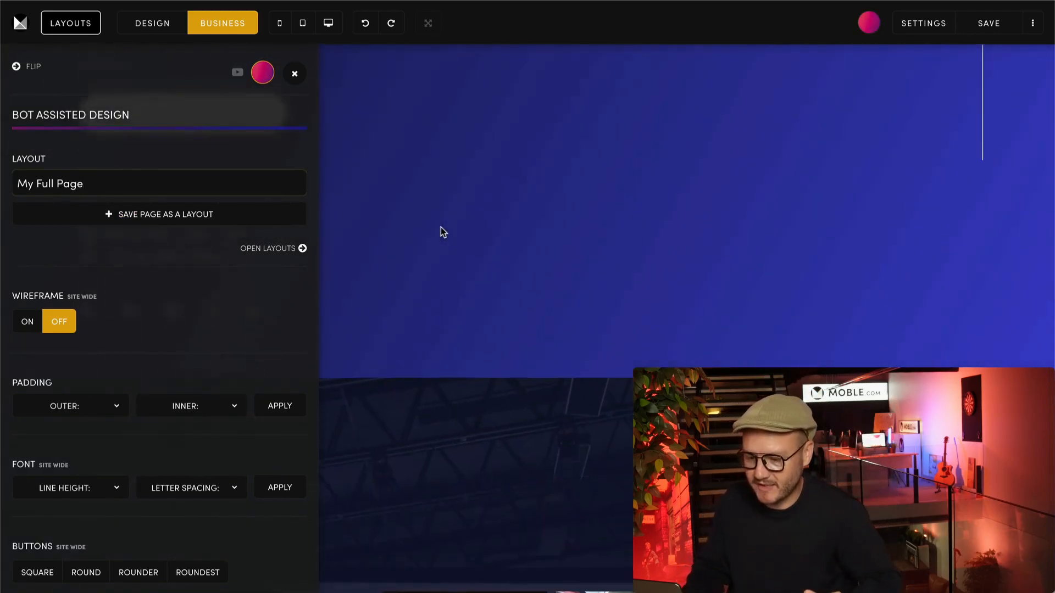
scroll(442, 233, "down", 5)
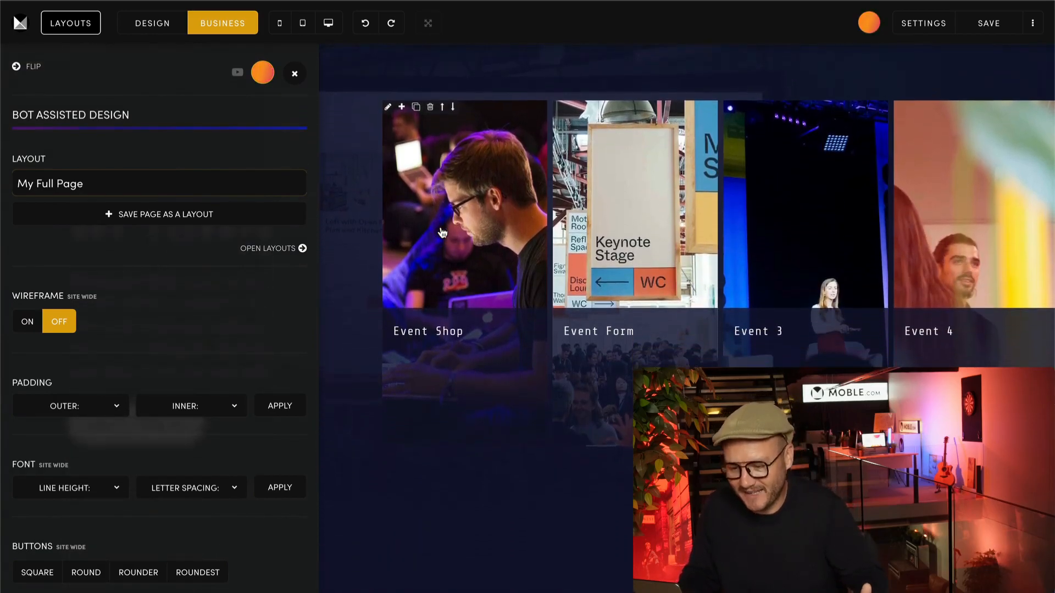
scroll(443, 232, "up", 3)
scroll(442, 233, "up", 4)
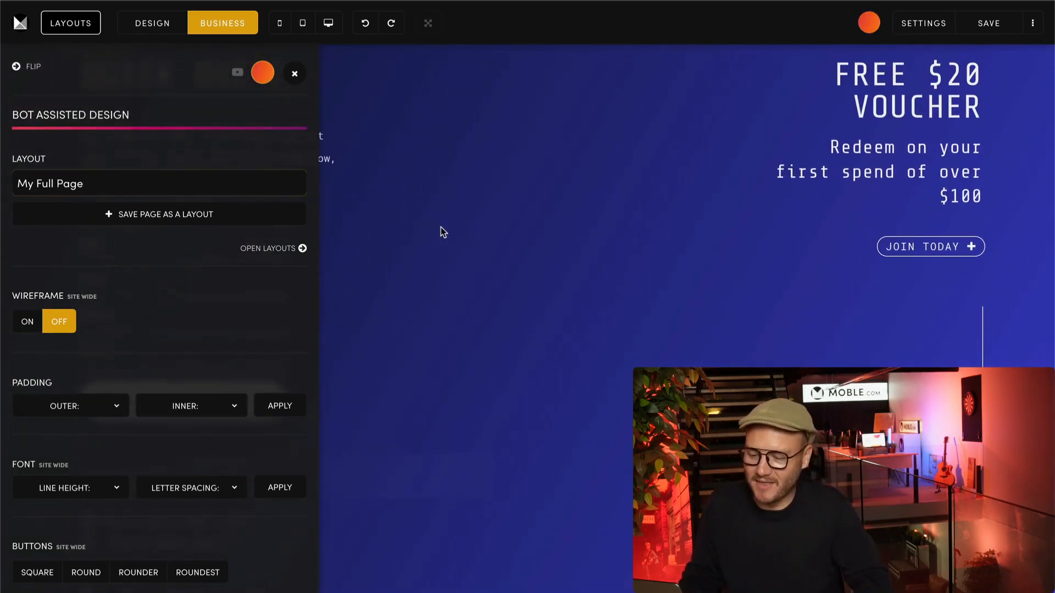
left_click(91, 185)
left_click(220, 219)
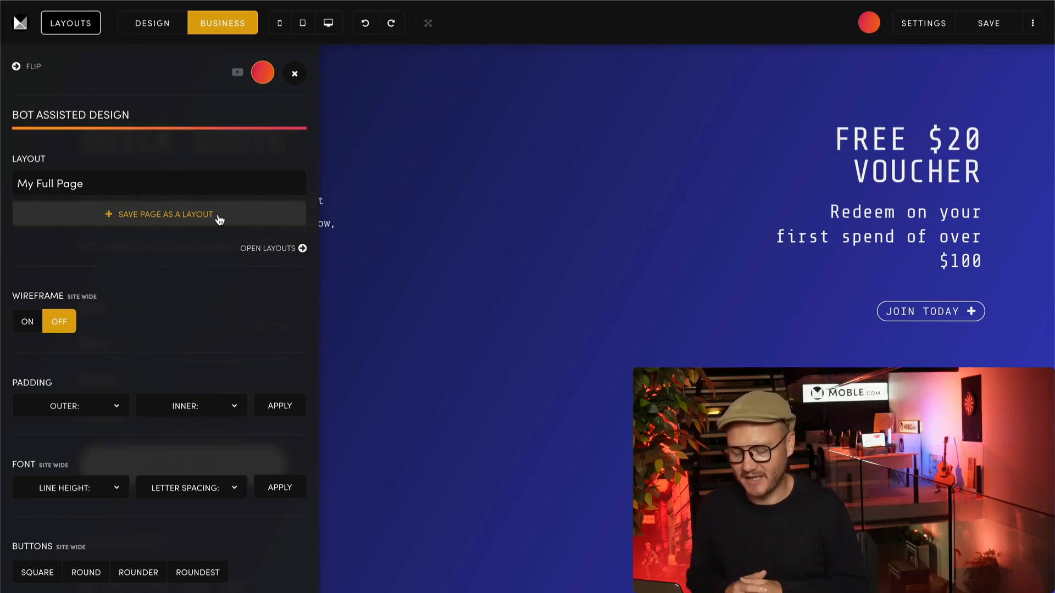
Open the site's Layouts list and examine the Custom Action Section and My Full Page entries, their tags and sort order
left_click(290, 254)
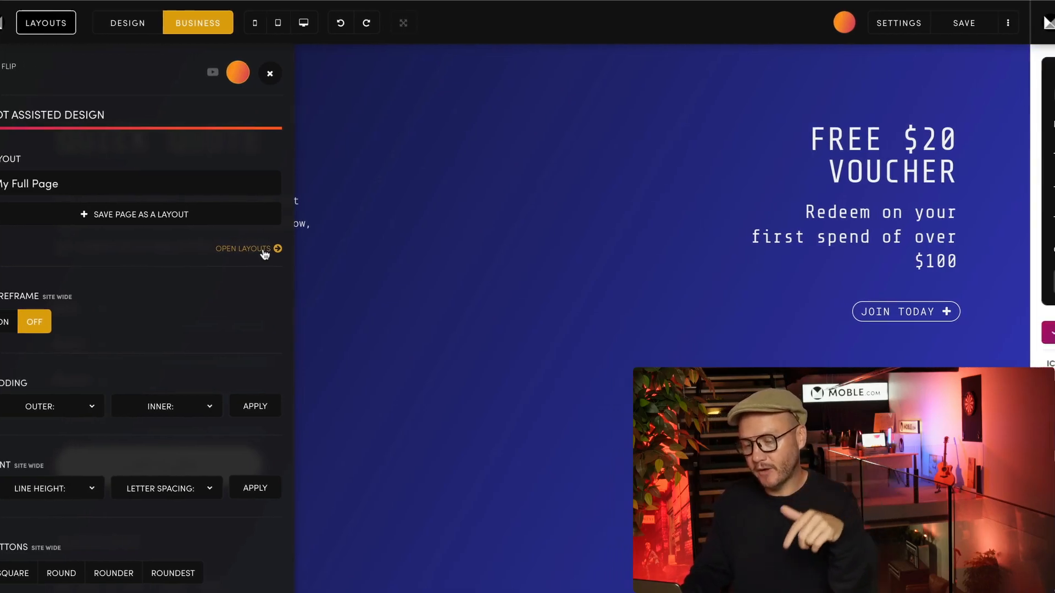
scroll(254, 311, "down", 2)
scroll(254, 311, "down", 3)
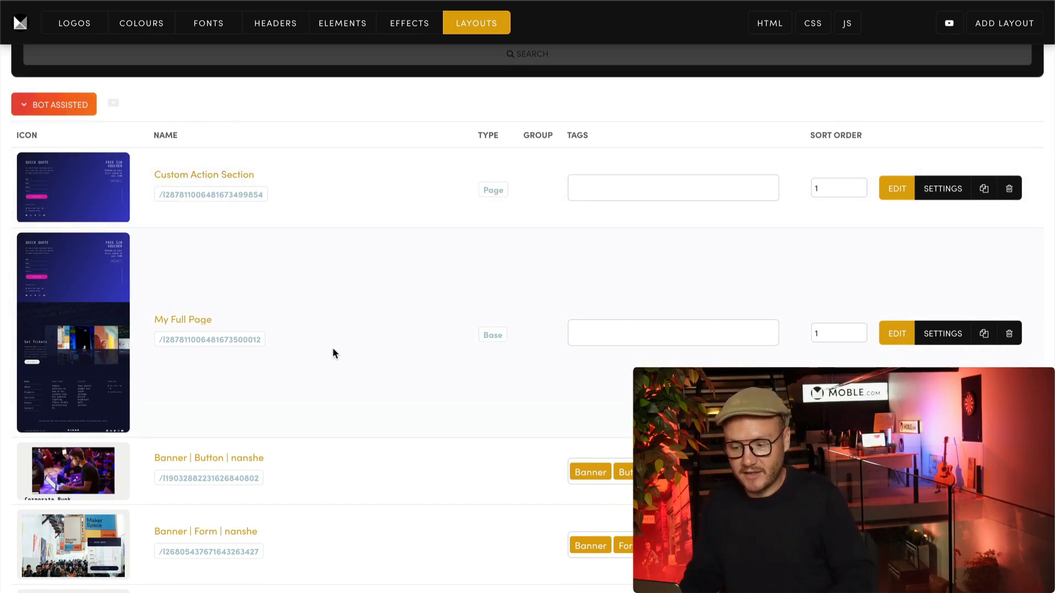
scroll(332, 351, "down", 3)
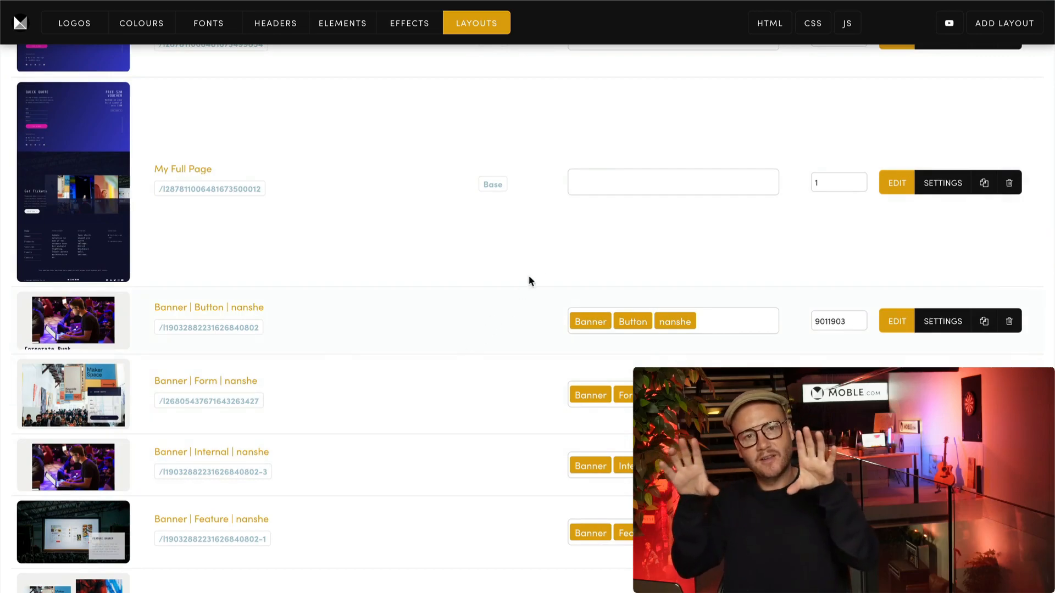
scroll(543, 264, "up", 3)
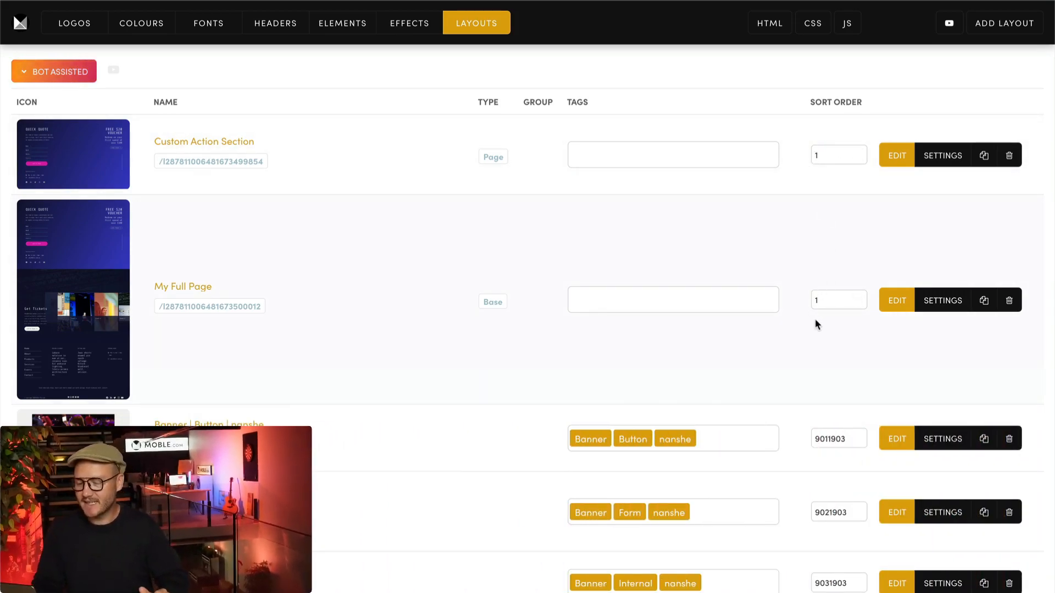
scroll(825, 344, "down", 2)
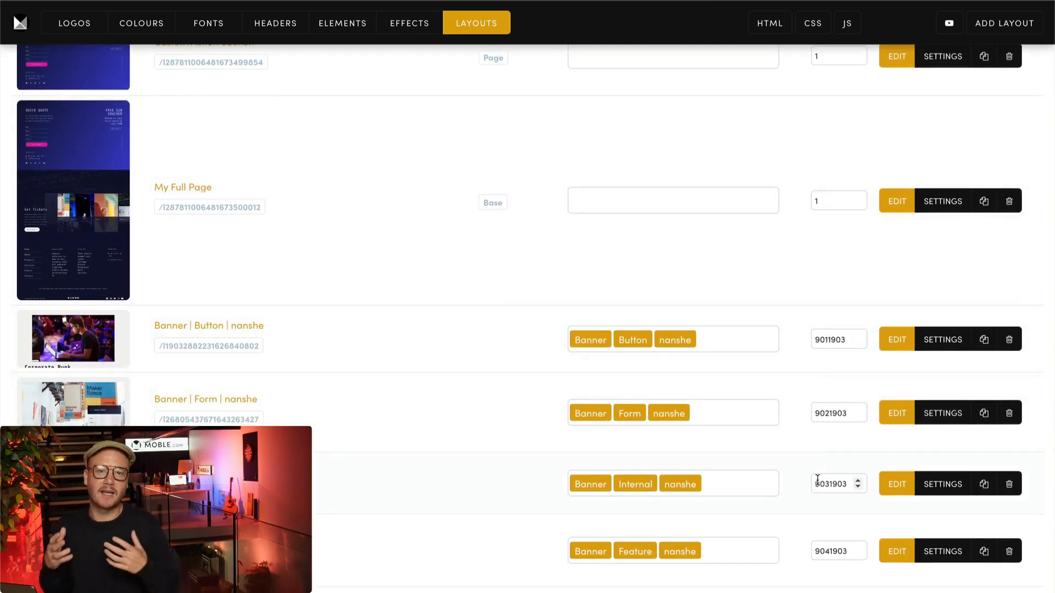
scroll(812, 289, "up", 3)
scroll(812, 288, "up", 1)
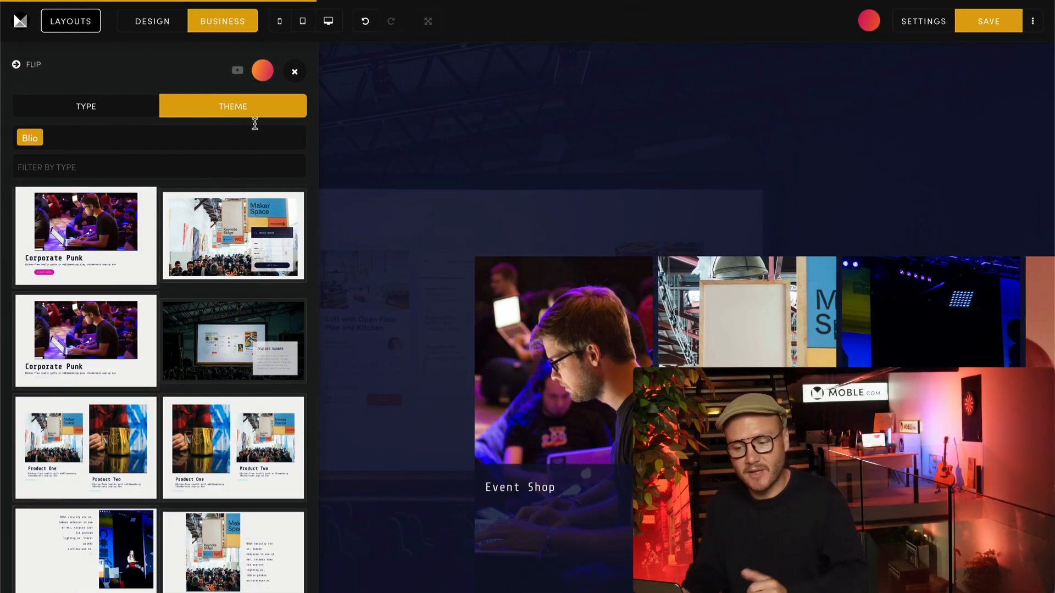
Switch the layout library from theme to type and look over the Banner layouts
left_click(117, 111)
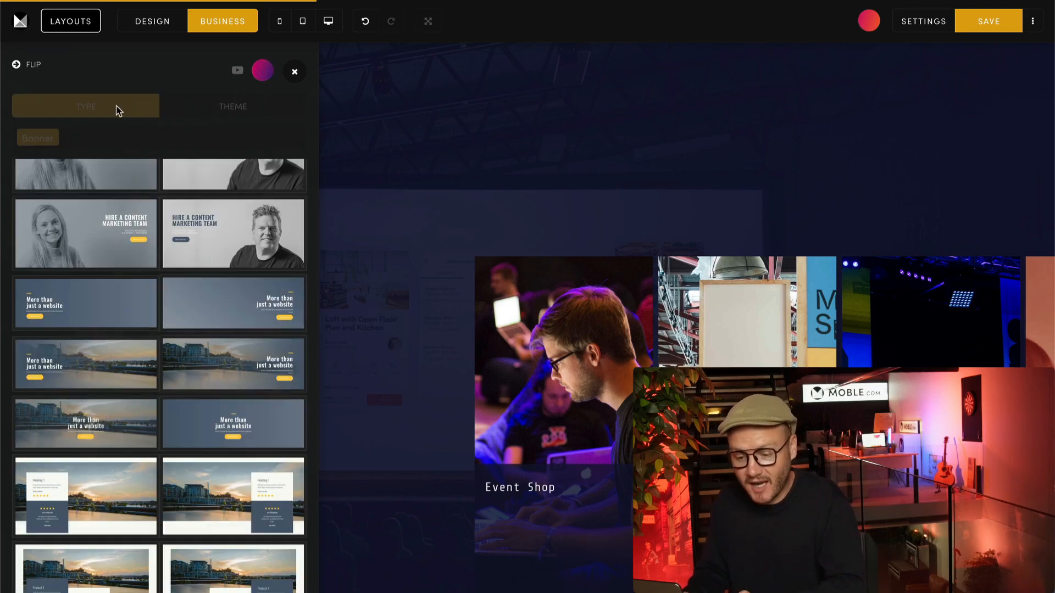
scroll(145, 280, "down", 4)
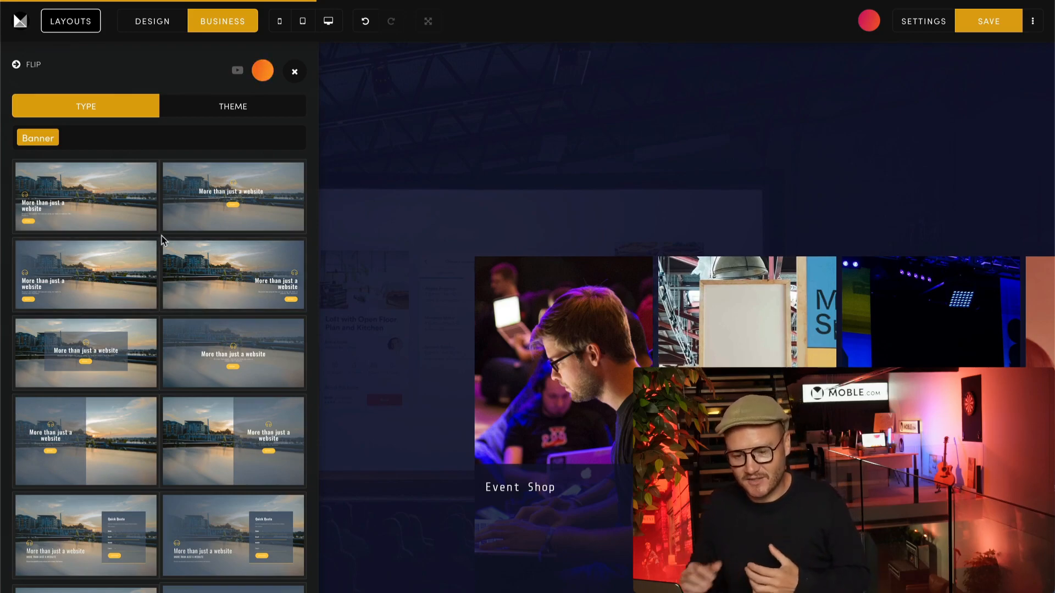
left_click(85, 141)
left_click(158, 311)
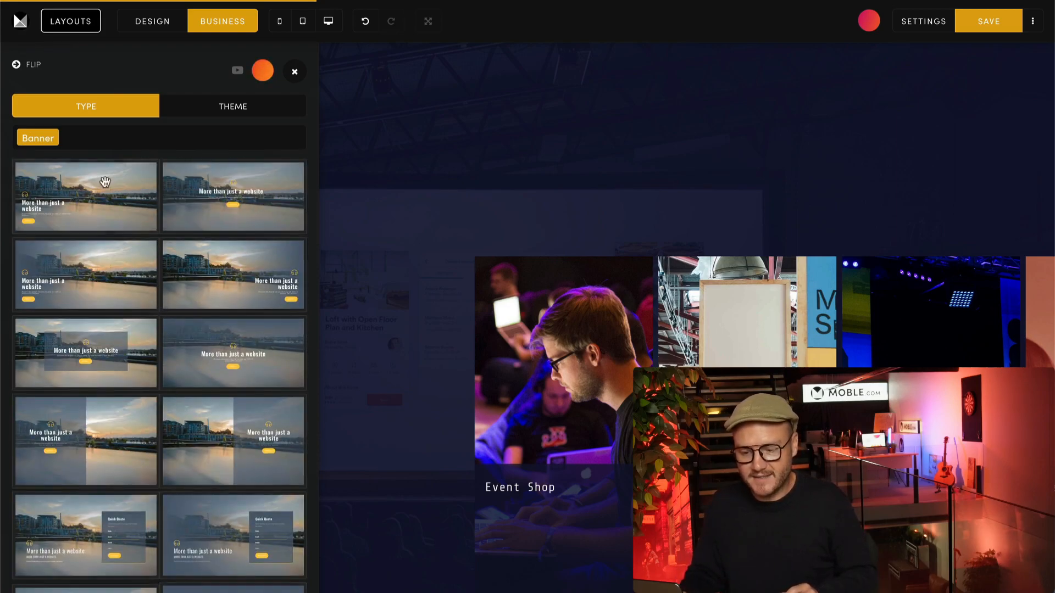
Replace the Banner type filter with Body in the layout library
left_click(82, 133)
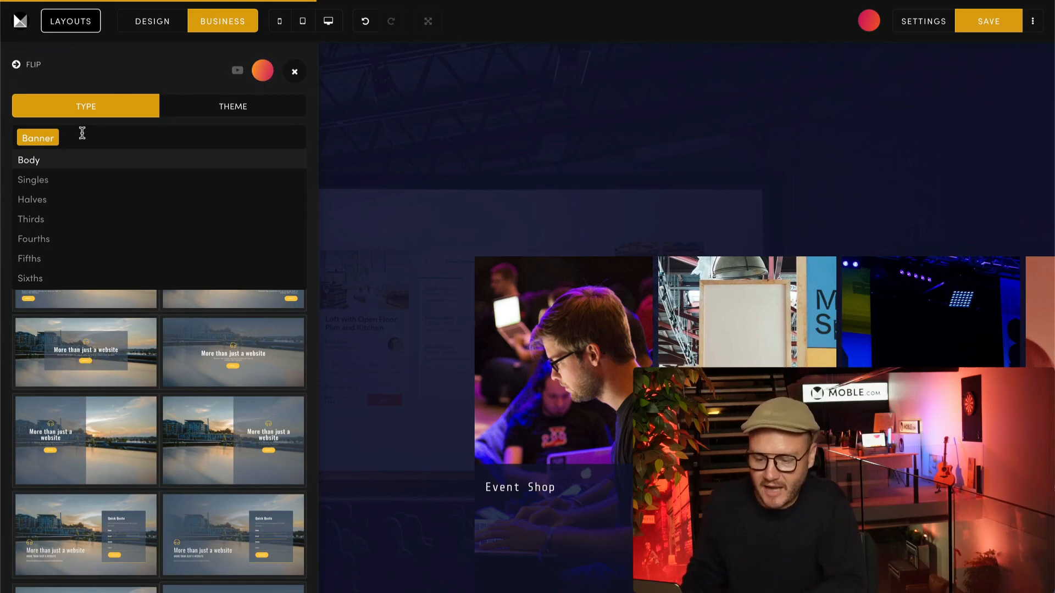
left_click(46, 160)
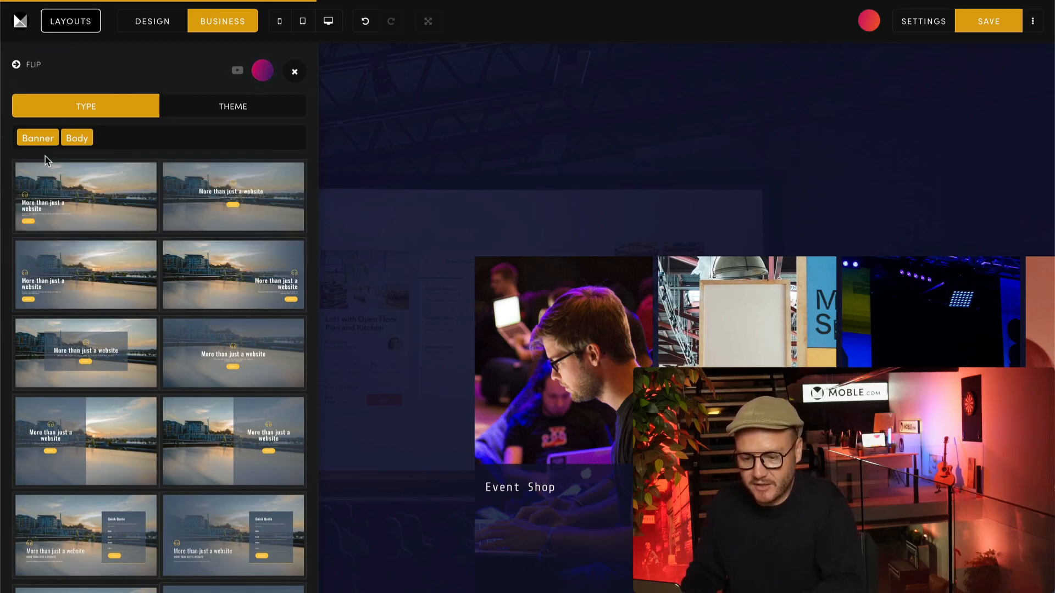
left_click(19, 135)
left_click(11, 134)
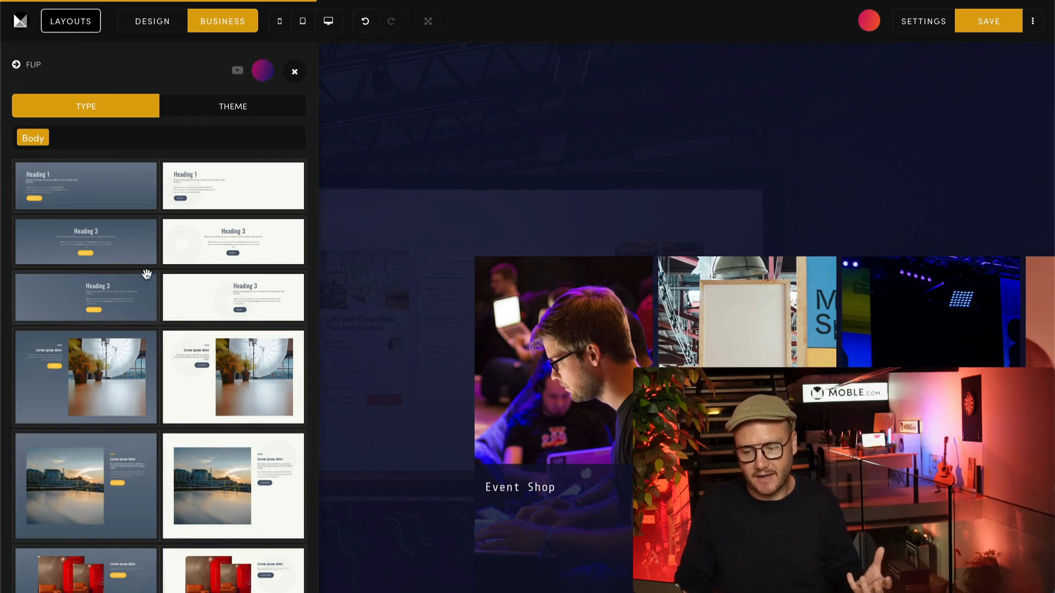
Add Halves to the layout type filter and remove Body from it
left_click(78, 138)
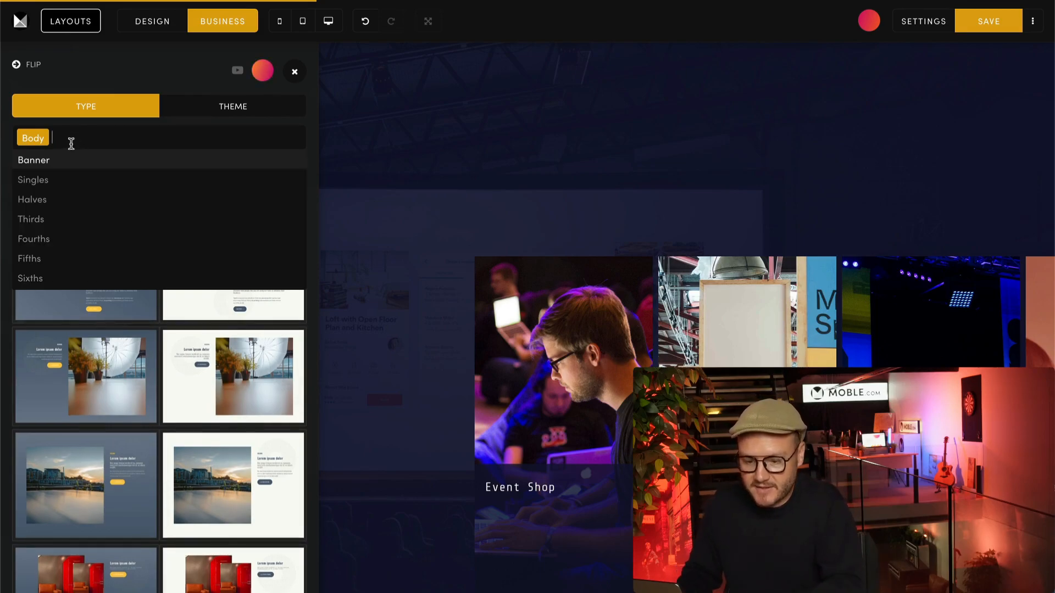
left_click(47, 199)
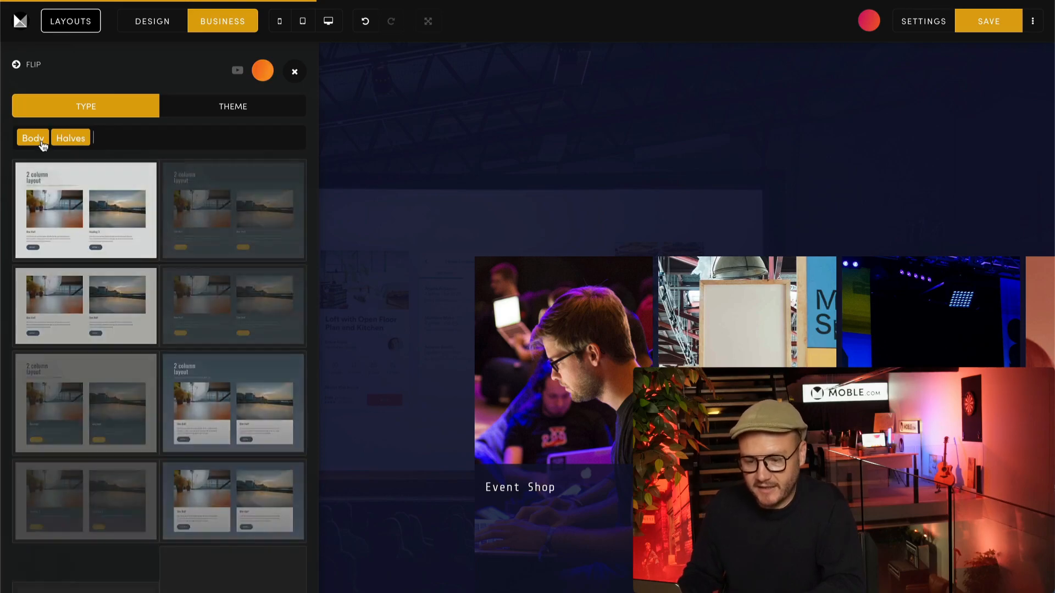
left_click(42, 141)
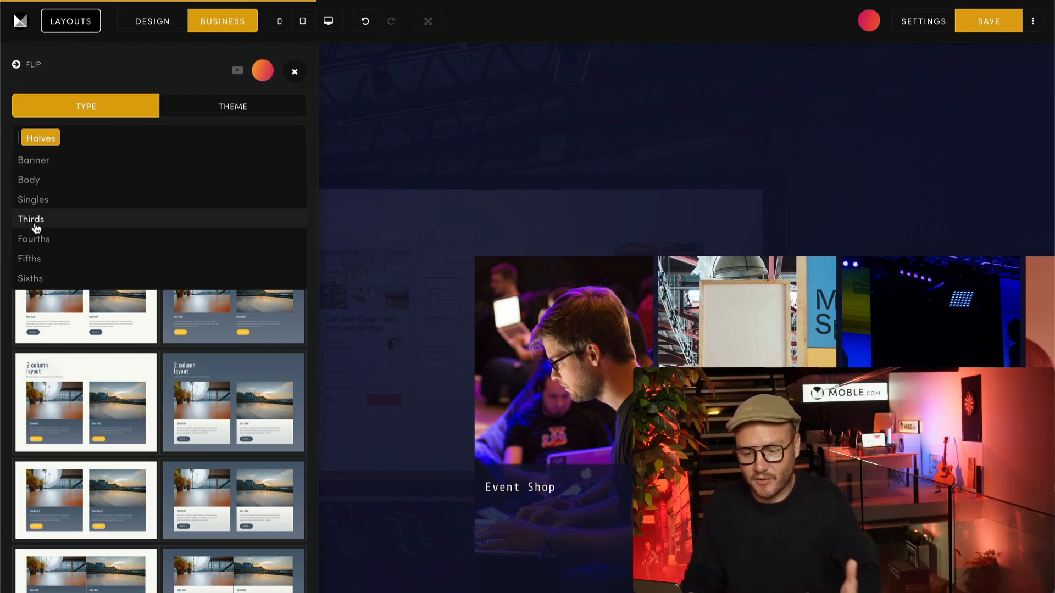
Examine the remaining layout types offered by the filter, from the grids and page builders through to the menu, action and system types
scroll(131, 224, "down", 3)
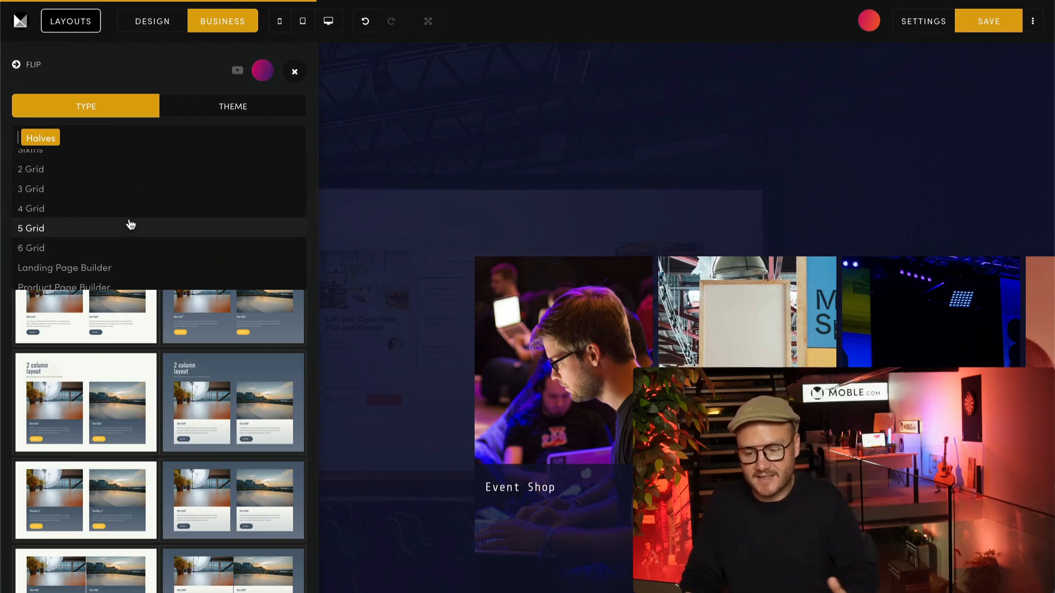
scroll(104, 229, "down", 2)
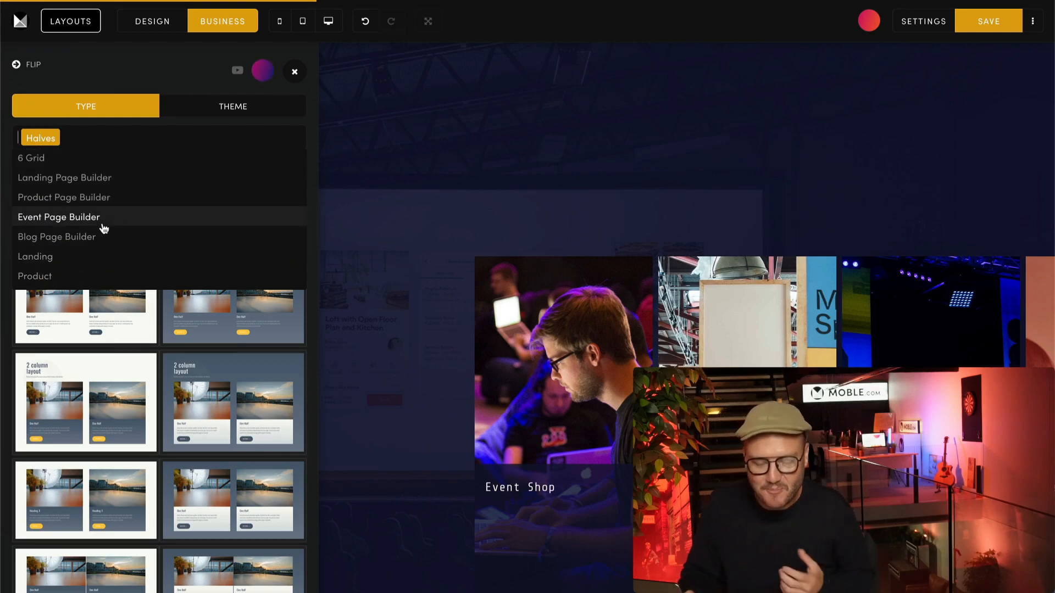
scroll(104, 228, "down", 3)
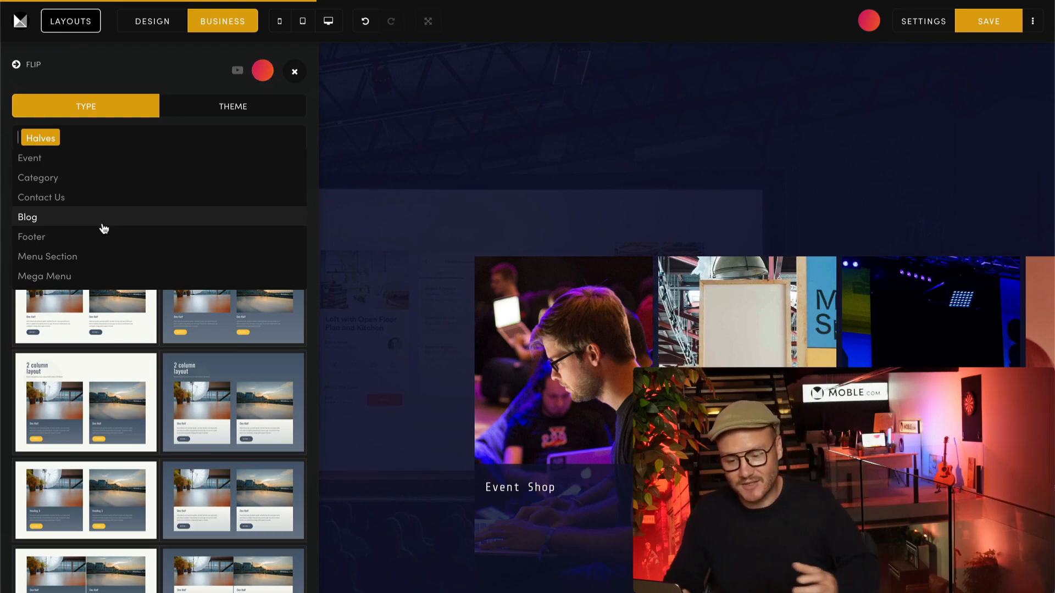
scroll(104, 228, "down", 2)
scroll(104, 228, "down", 5)
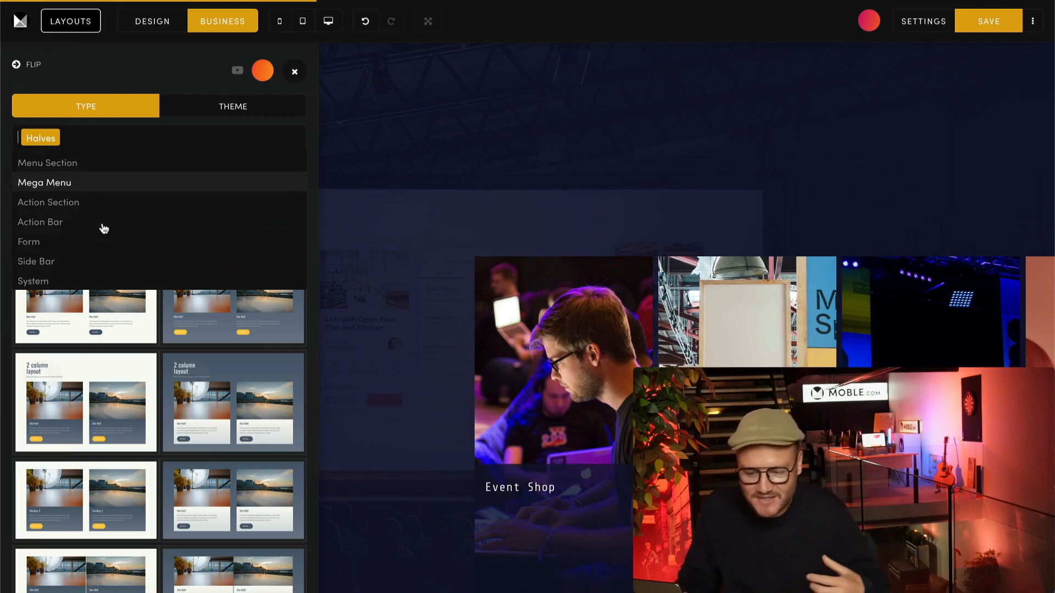